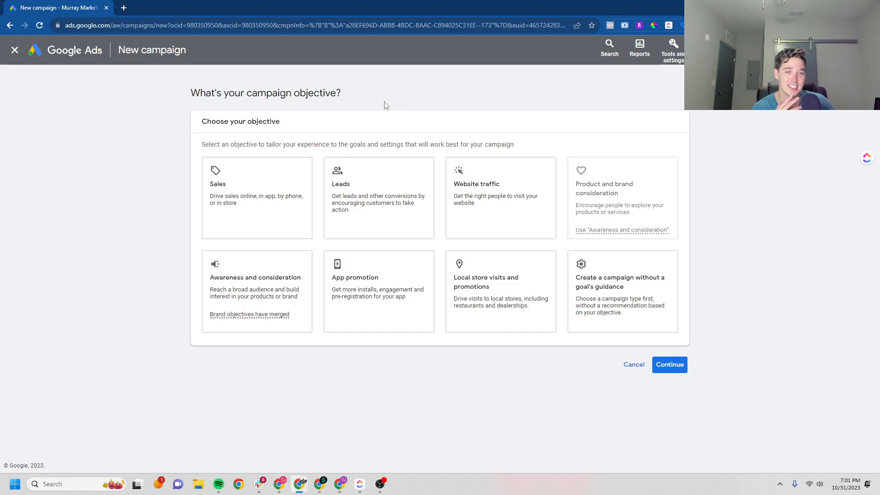
# Choose Leads as the objective, keep the Contacts goal, and continue to campaign types
pyautogui.click(383, 159)
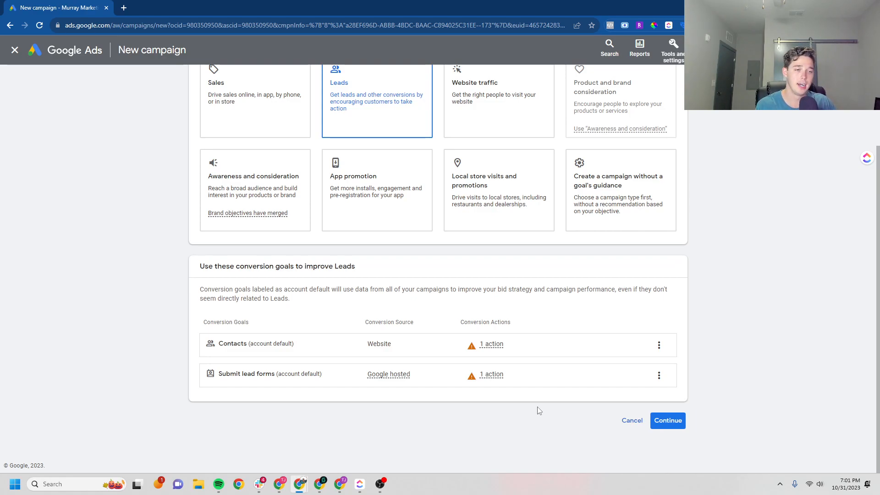
pyautogui.click(659, 347)
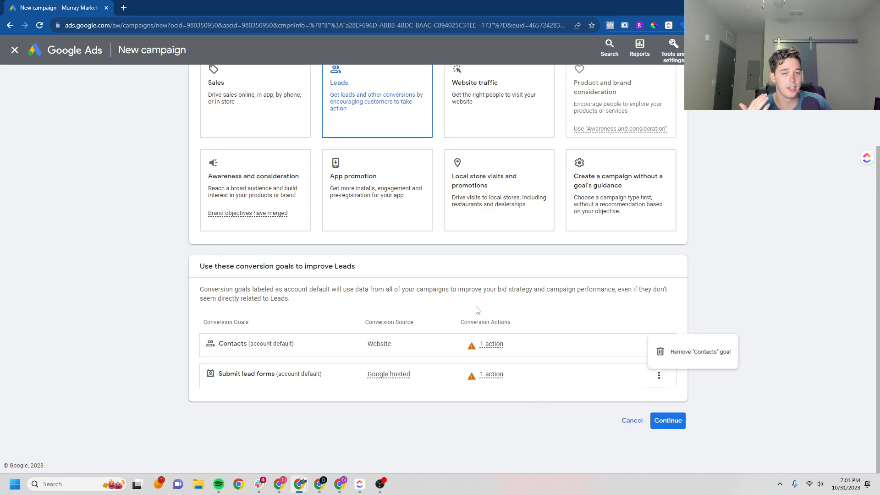
pyautogui.click(694, 377)
pyautogui.click(665, 419)
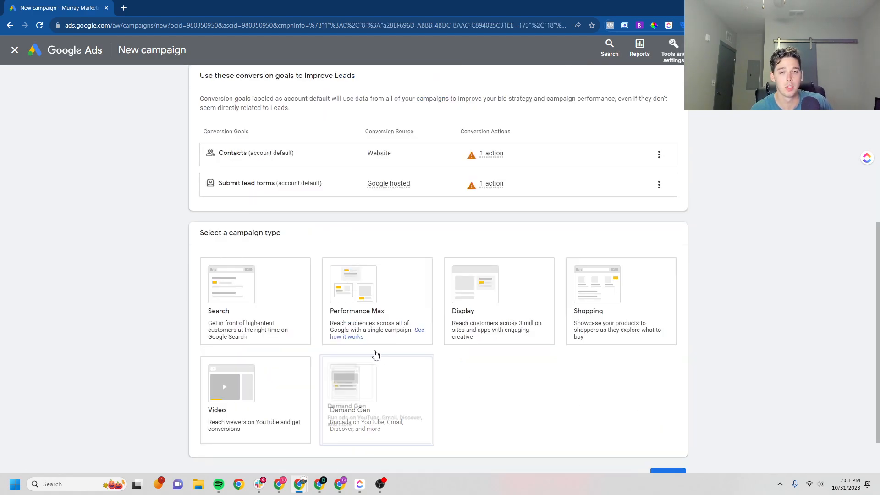
pyautogui.click(248, 292)
pyautogui.scroll(-6, 238, 275)
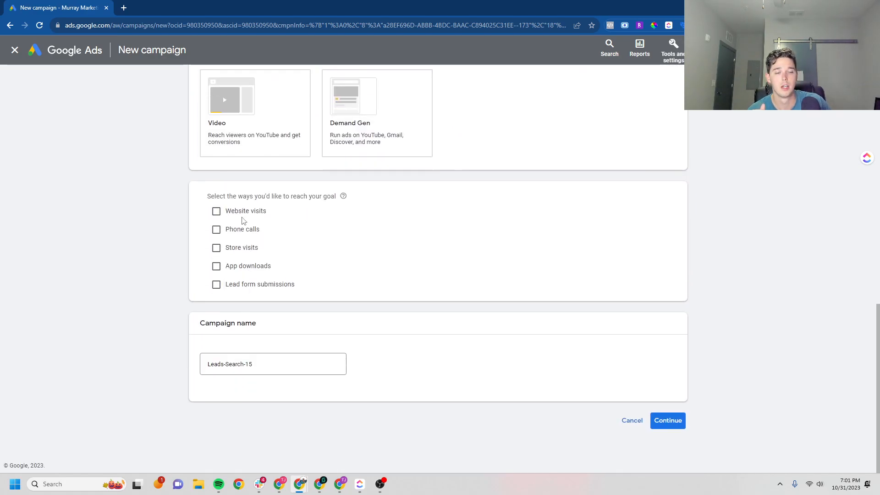
pyautogui.click(235, 214)
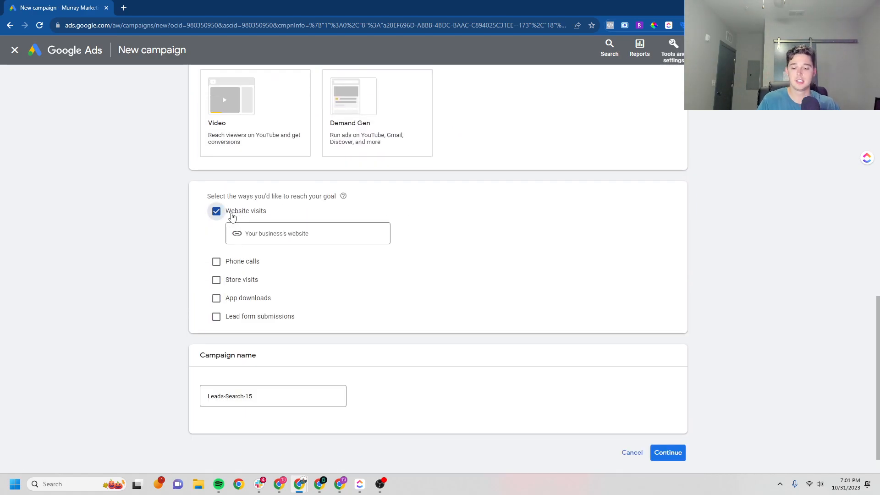
pyautogui.click(286, 232)
pyautogui.write('www')
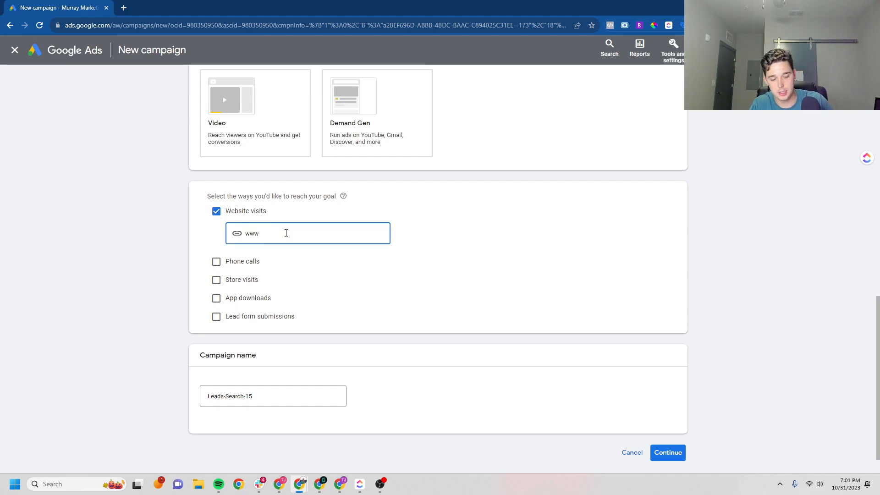
pyautogui.write('.murray')
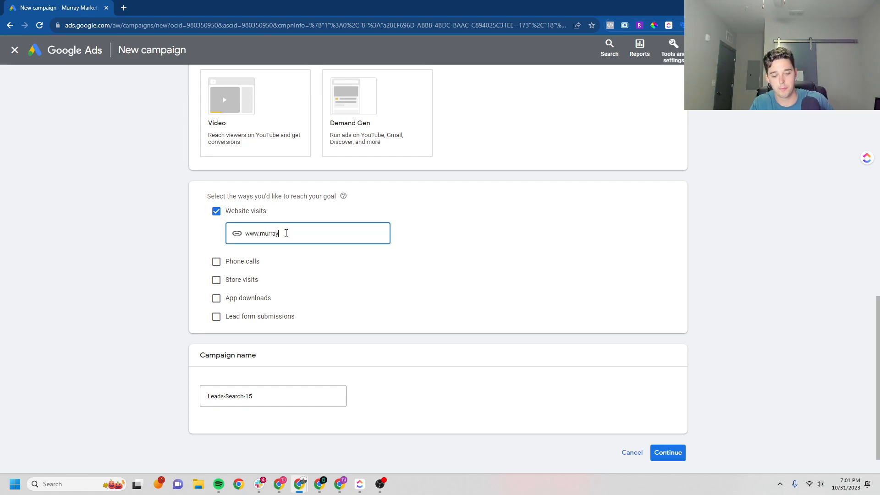
pyautogui.write('marketingteam.com')
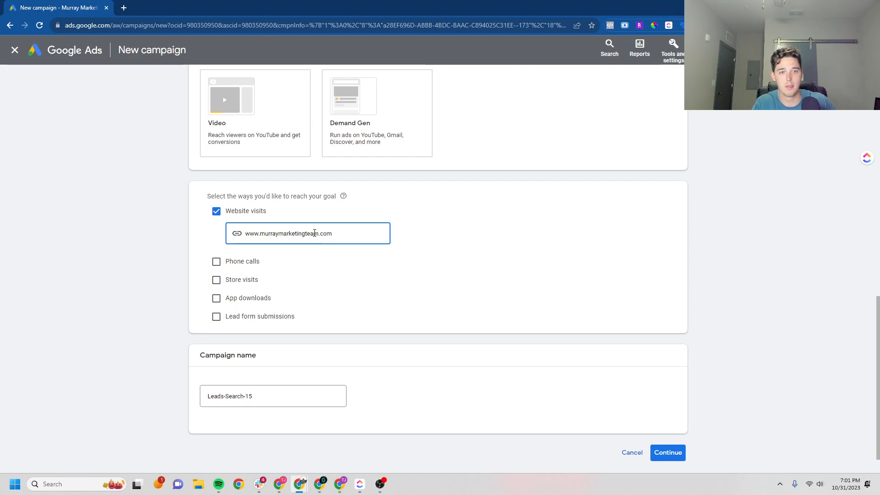
# Rename the campaign to 'Wholesale Appliances' and continue
pyautogui.click(281, 392)
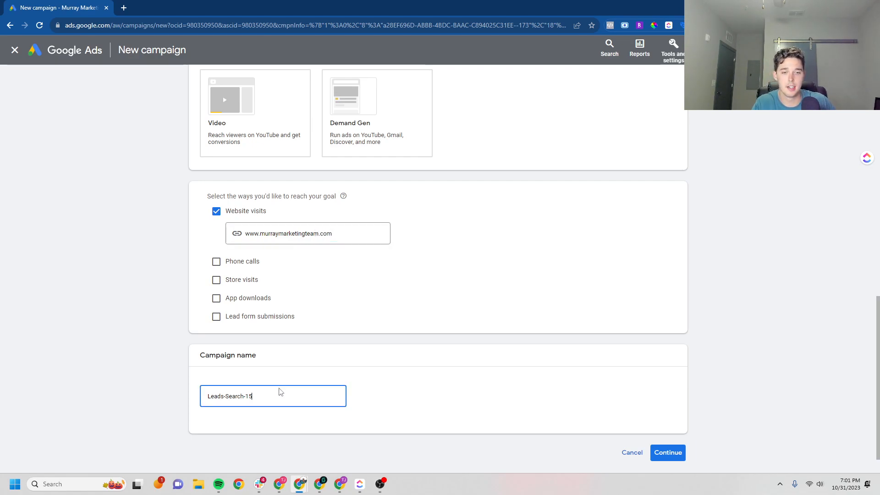
pyautogui.doubleClick(283, 396)
pyautogui.tripleClick(283, 395)
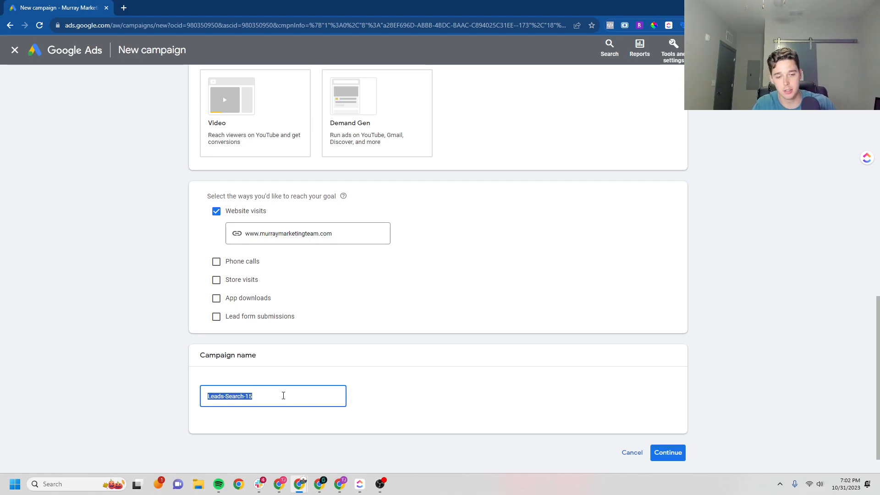
pyautogui.write('Appliance')
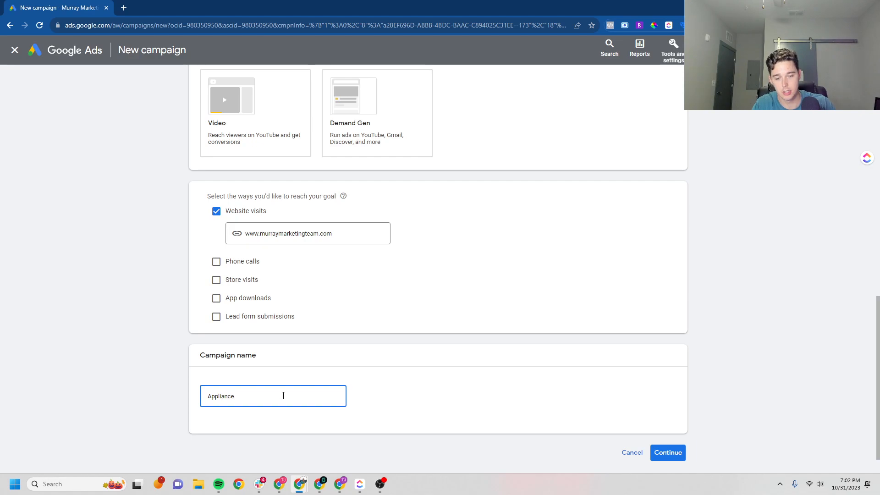
pyautogui.press('BackSpace')
pyautogui.press('BackSpace')
pyautogui.press('BackSpace')
pyautogui.press('BackSpace')
pyautogui.press('BackSpace')
pyautogui.press('BackSpace')
pyautogui.press('BackSpace')
pyautogui.press('BackSpace')
pyautogui.write('Whole')
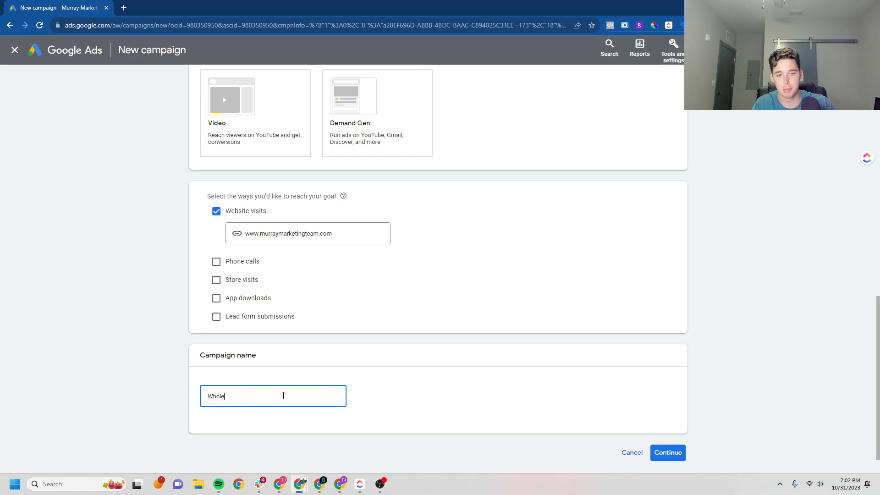
pyautogui.write('sale Appliances')
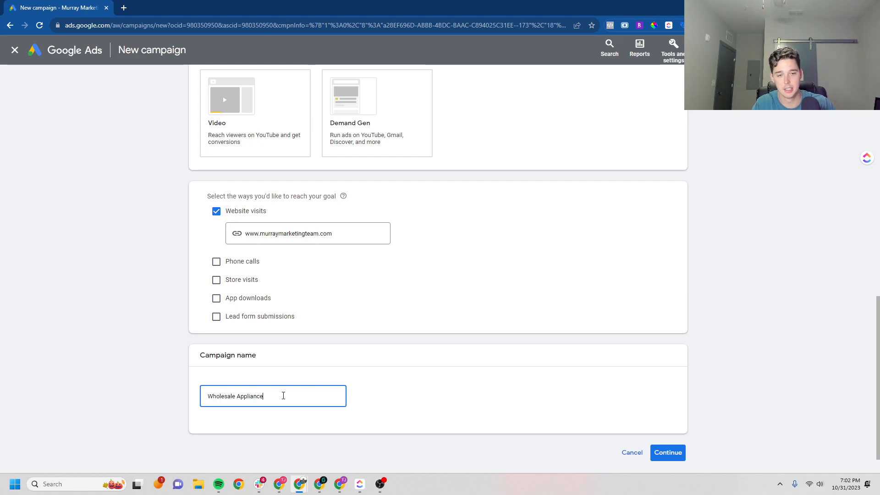
pyautogui.click(667, 453)
# Start a new campaign and keep the bidding focus on Conversions after briefly trying Clicks
pyautogui.click(556, 352)
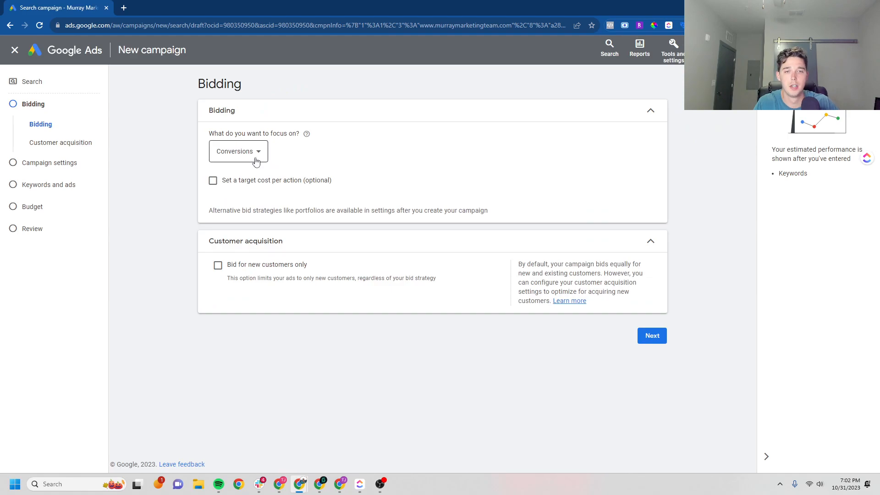
pyautogui.click(252, 155)
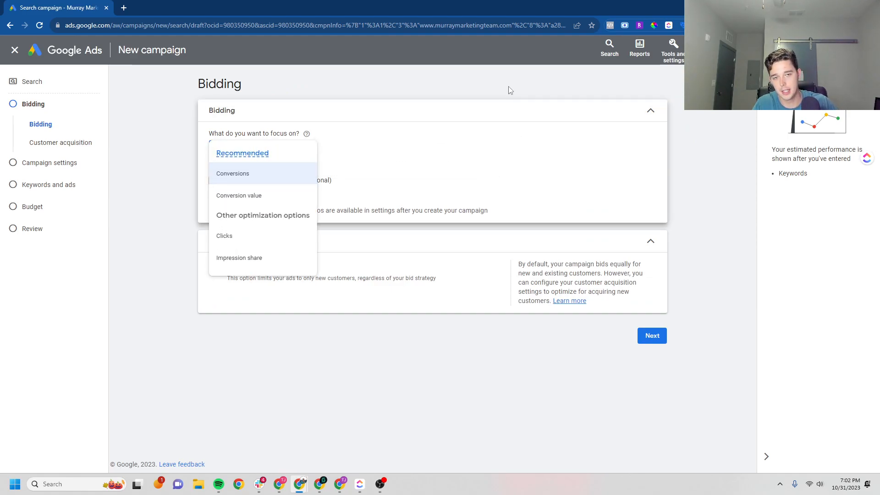
pyautogui.click(465, 165)
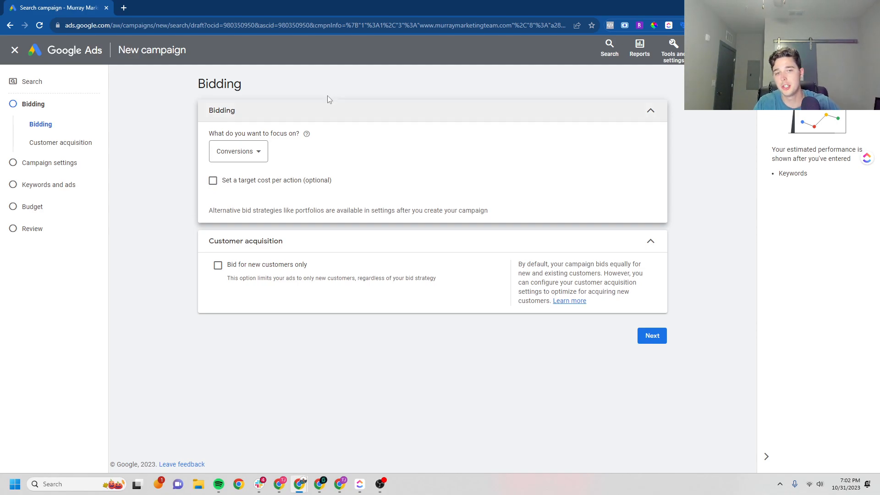
pyautogui.click(238, 152)
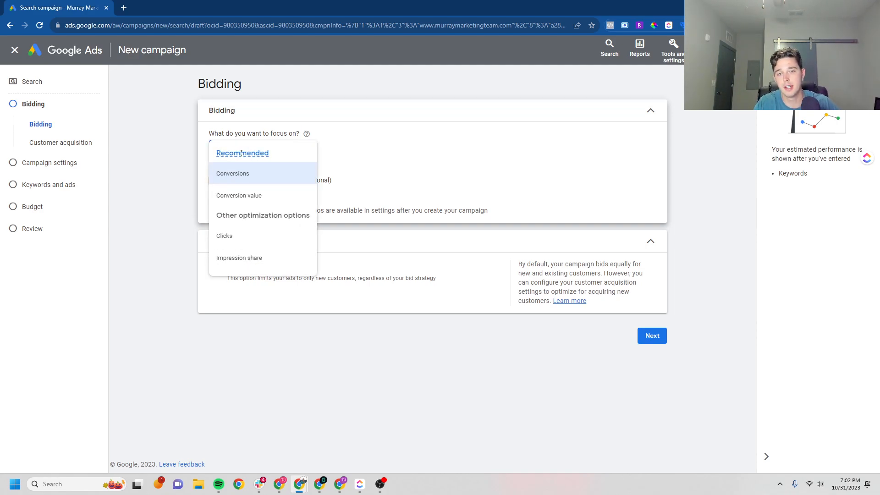
pyautogui.click(255, 235)
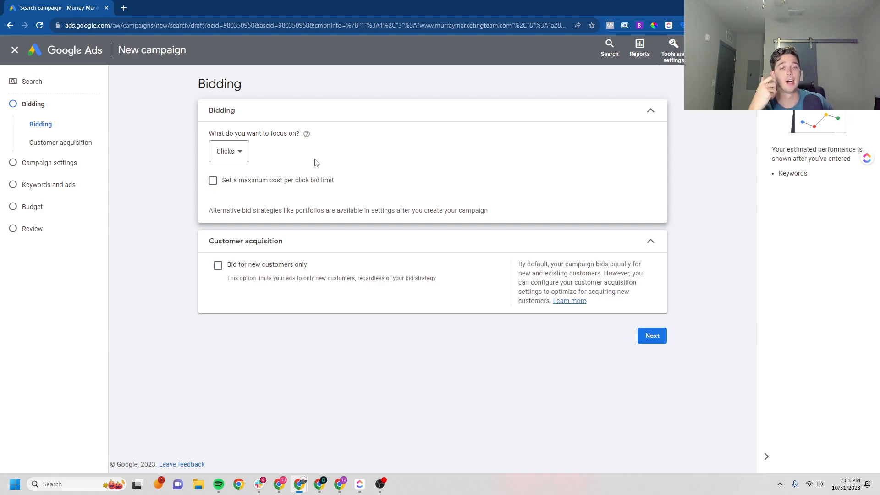
pyautogui.click(236, 156)
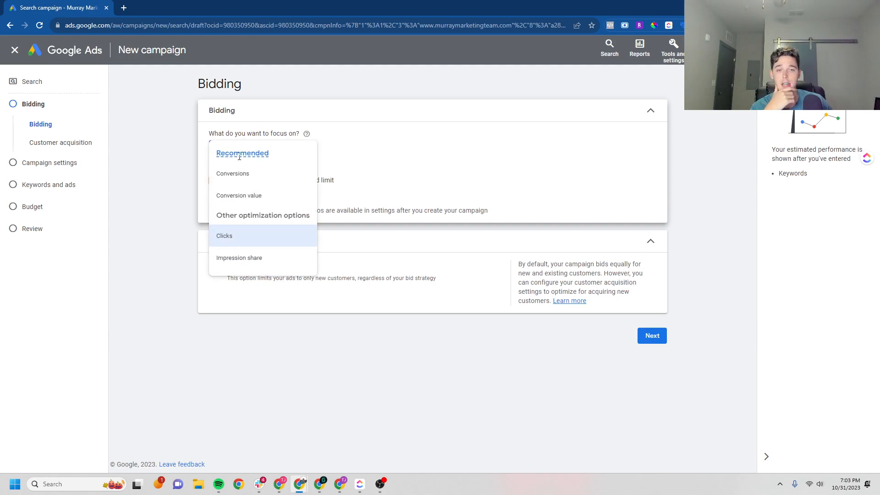
pyautogui.click(253, 175)
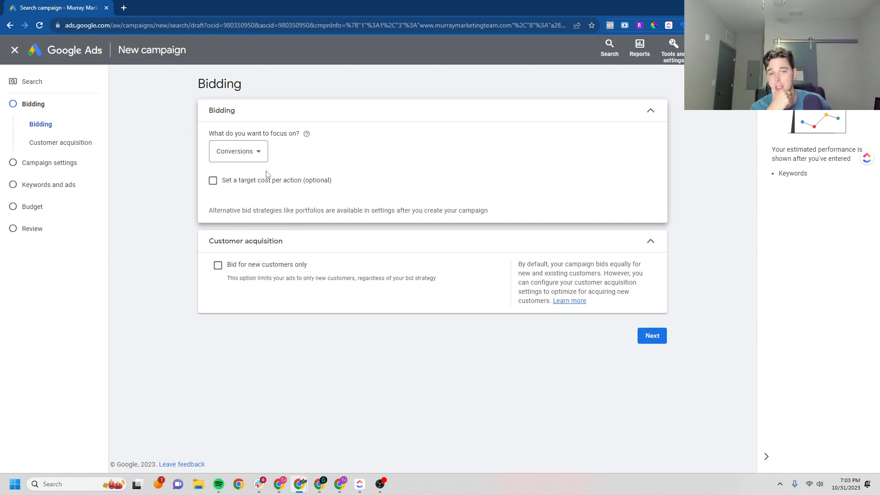
# In campaign settings, exclude Google search partners and the Google Display Network
pyautogui.click(651, 335)
pyautogui.click(287, 244)
pyautogui.click(287, 187)
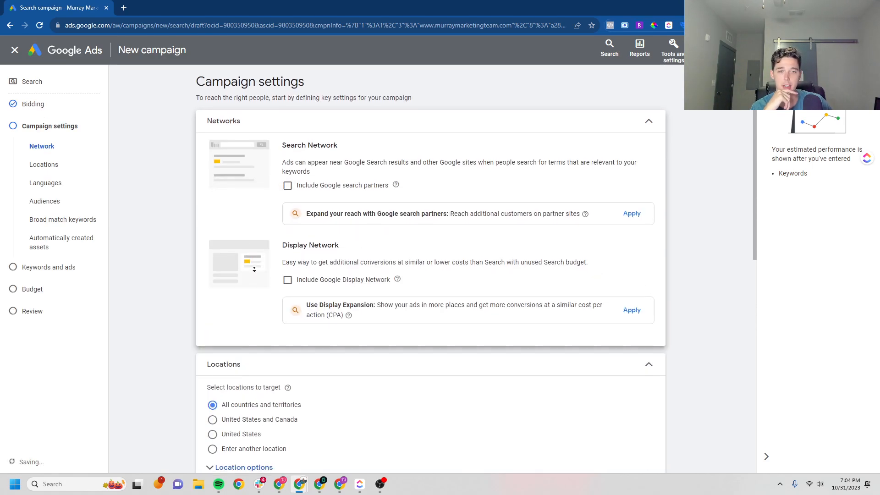
# Set location targeting to reach only people present in the targeted locations
pyautogui.scroll(-4, 249, 256)
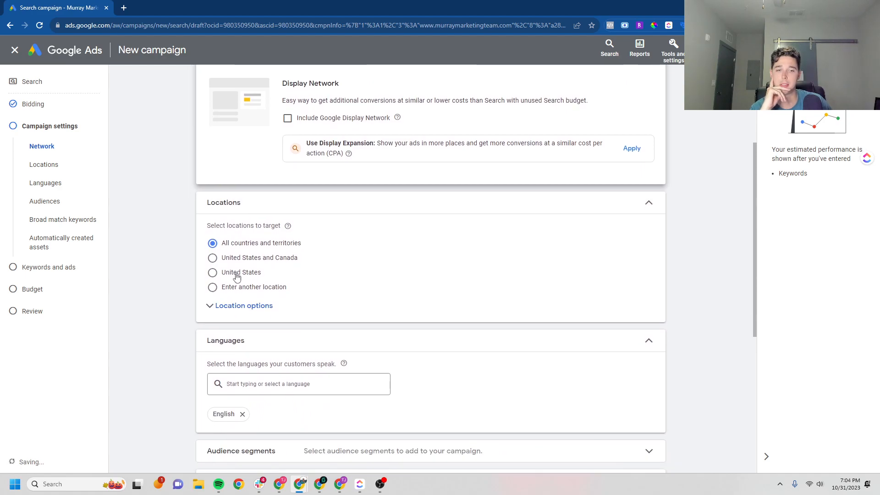
pyautogui.click(236, 273)
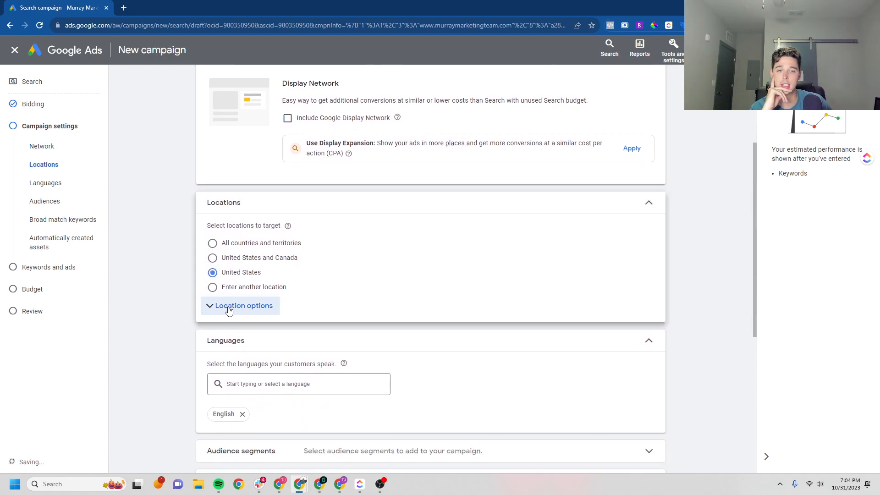
pyautogui.click(228, 310)
pyautogui.click(250, 362)
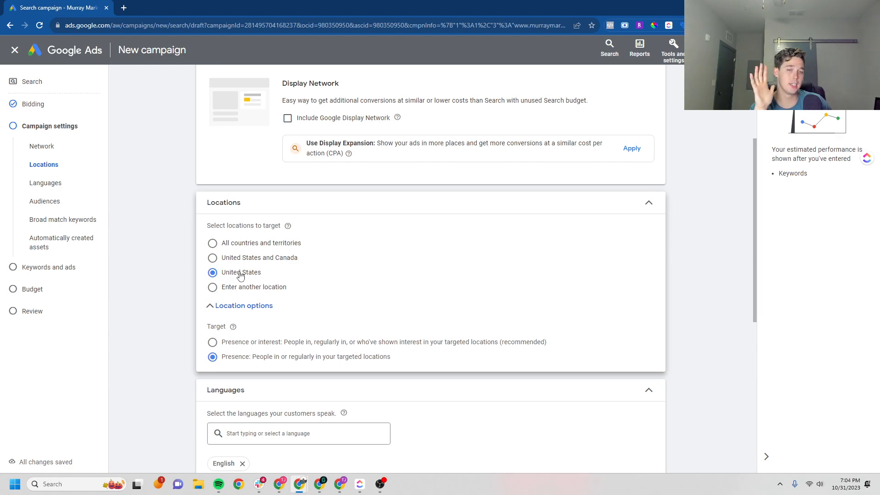
# Choose Enter another location and launch the advanced location search
pyautogui.click(220, 305)
pyautogui.click(220, 306)
pyautogui.click(255, 288)
pyautogui.click(286, 312)
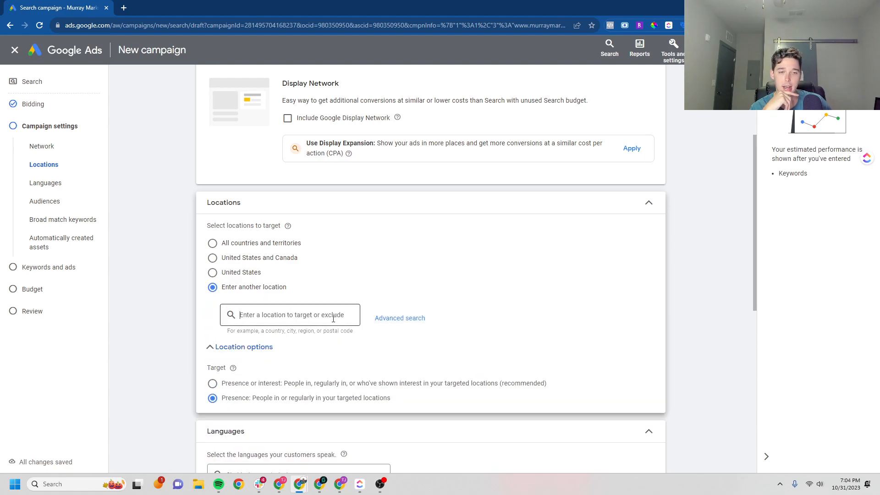
pyautogui.click(391, 318)
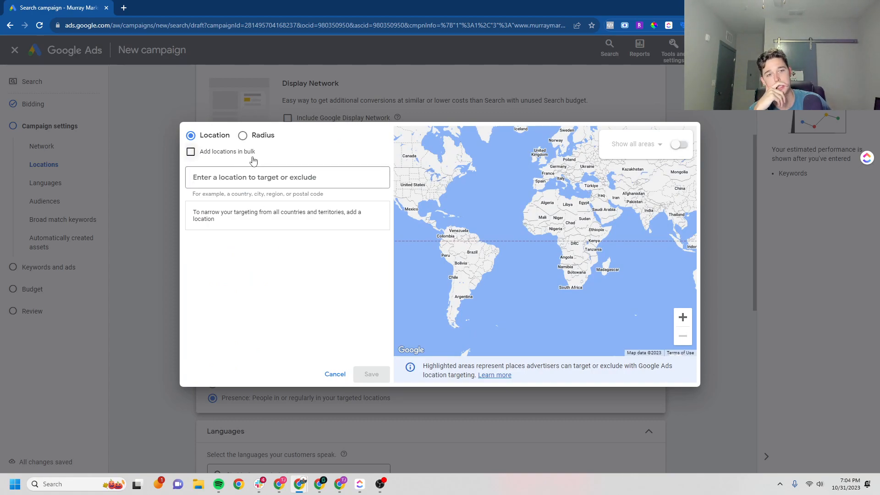
# Replace the Business Profile radius target with a 20 mi radius around Tampa, FL and save
pyautogui.click(253, 136)
pyautogui.click(273, 177)
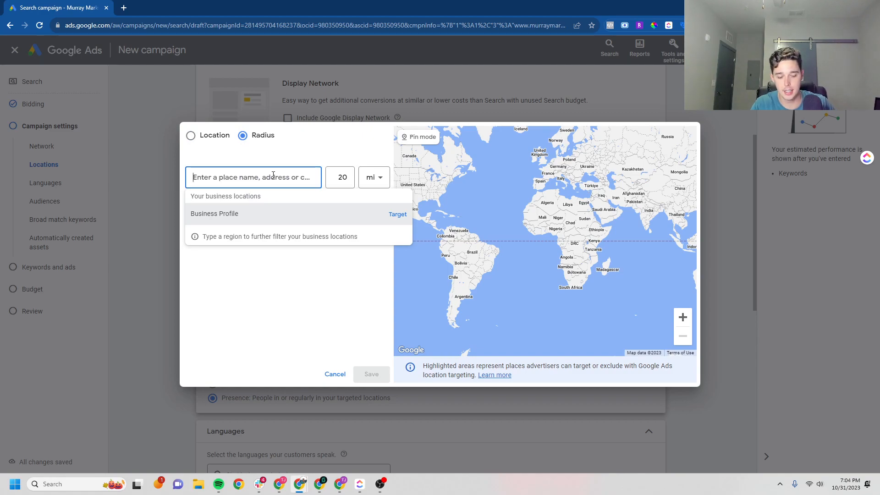
pyautogui.click(396, 213)
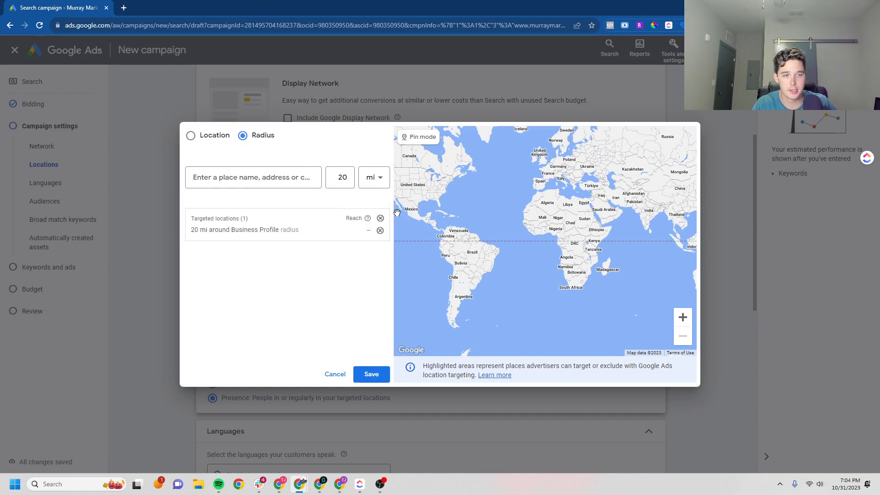
pyautogui.click(379, 230)
pyautogui.click(285, 178)
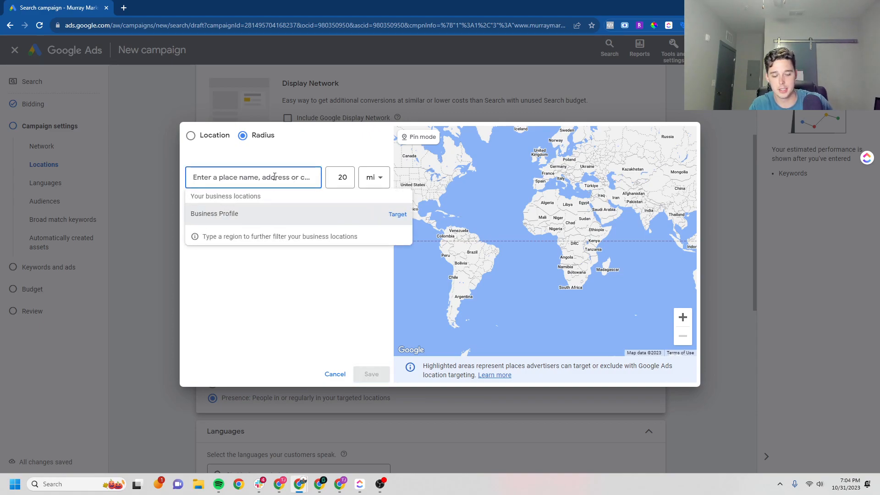
pyautogui.write('tam')
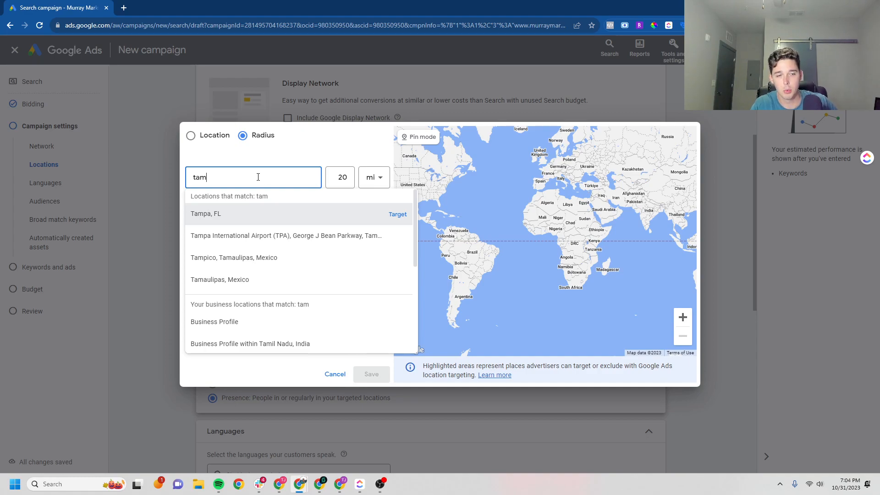
pyautogui.click(397, 214)
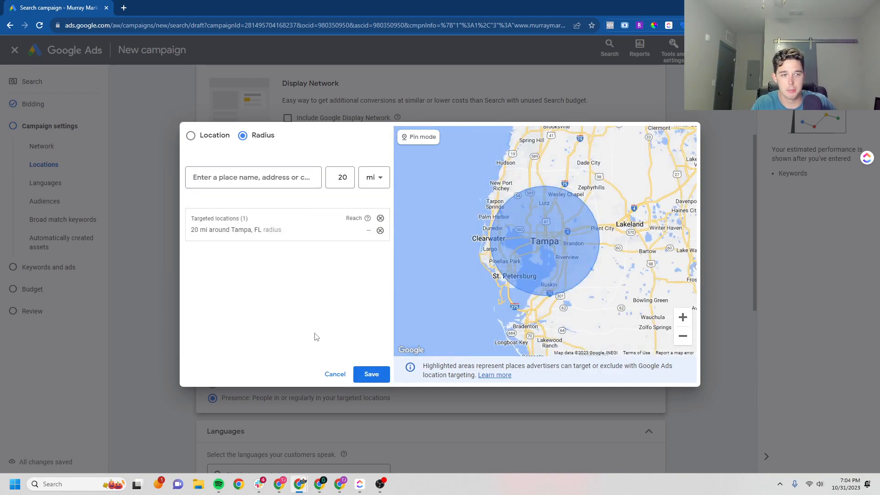
pyautogui.click(365, 375)
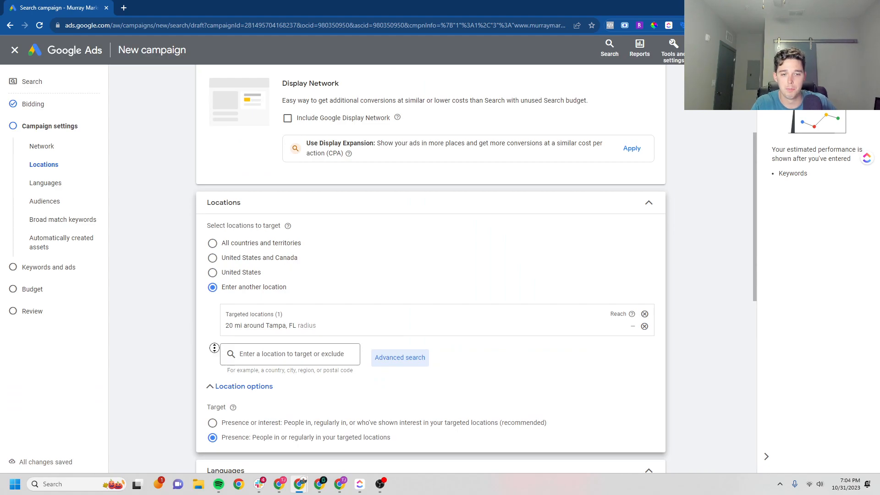
# Keep the location target on Presence, then expand More settings further down the page
pyautogui.scroll(-2, 229, 358)
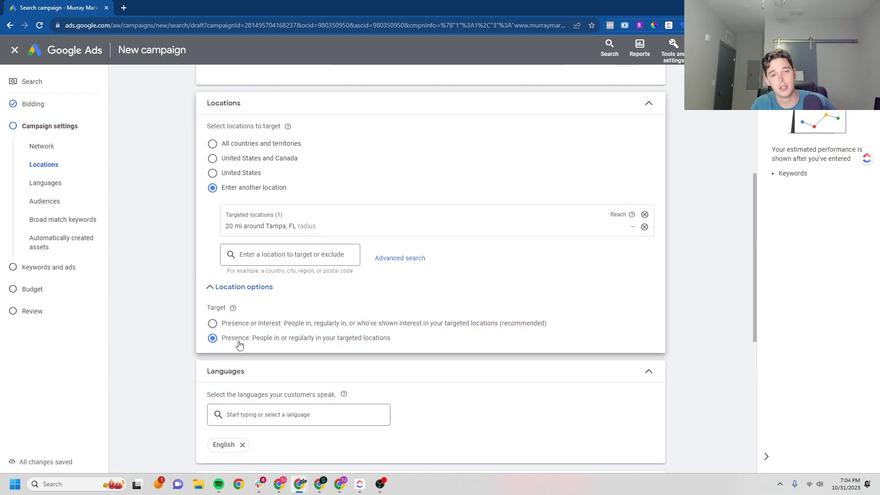
pyautogui.click(235, 288)
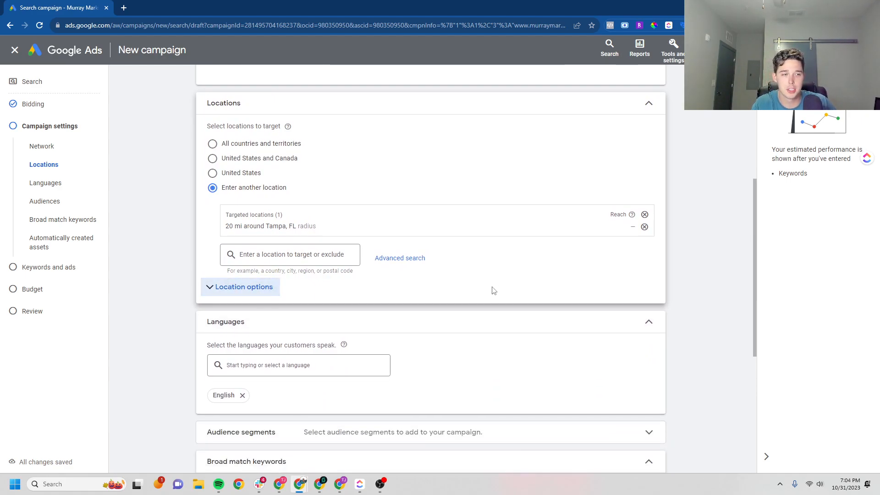
pyautogui.click(264, 288)
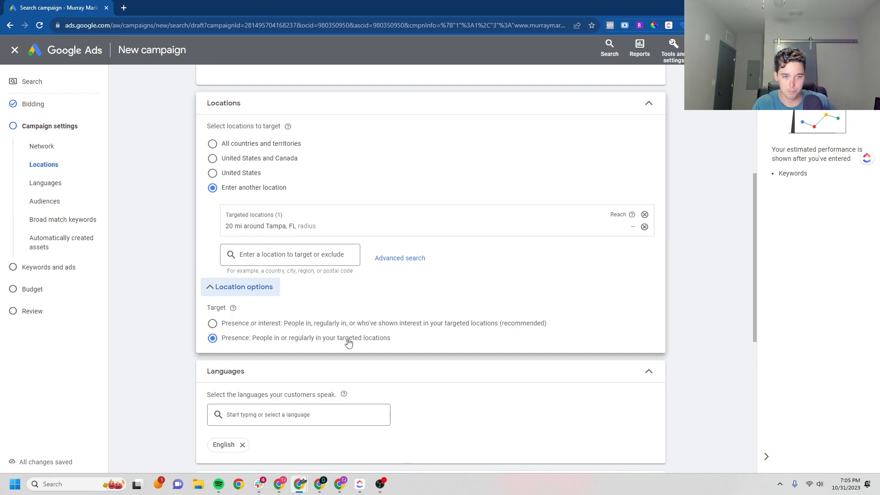
pyautogui.click(240, 324)
pyautogui.click(238, 339)
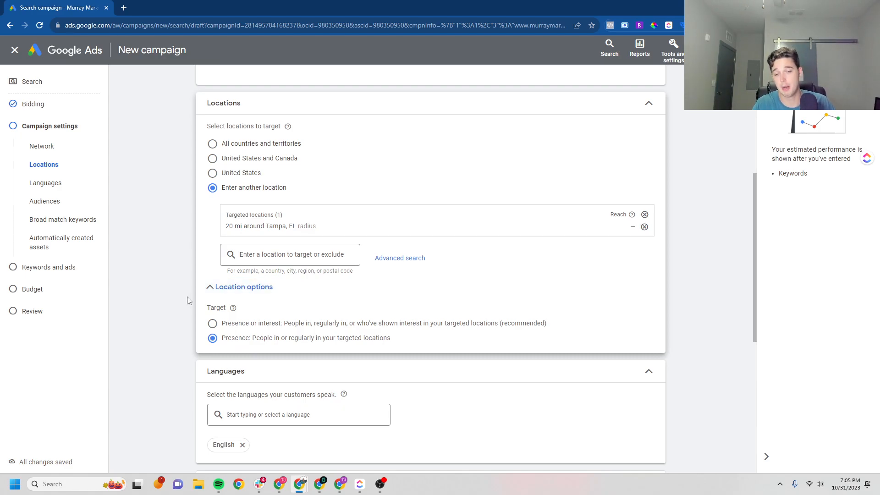
pyautogui.scroll(-5, 171, 314)
pyautogui.scroll(-1, 170, 314)
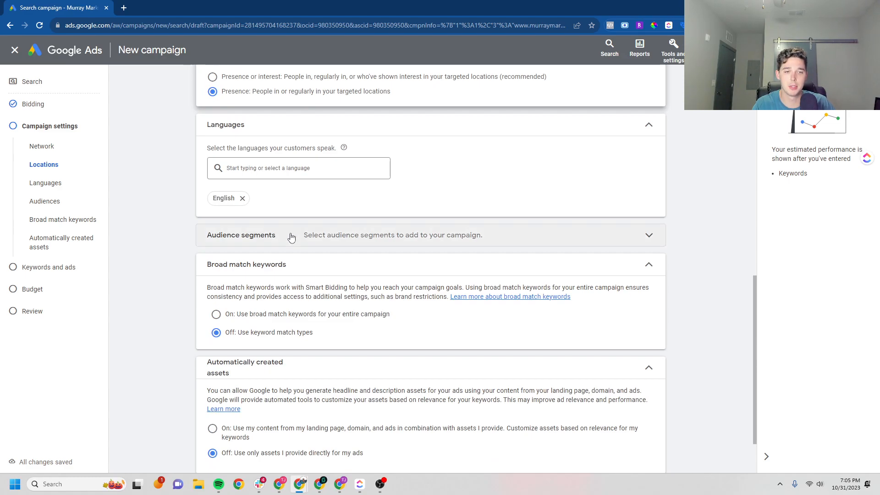
pyautogui.scroll(-2, 143, 293)
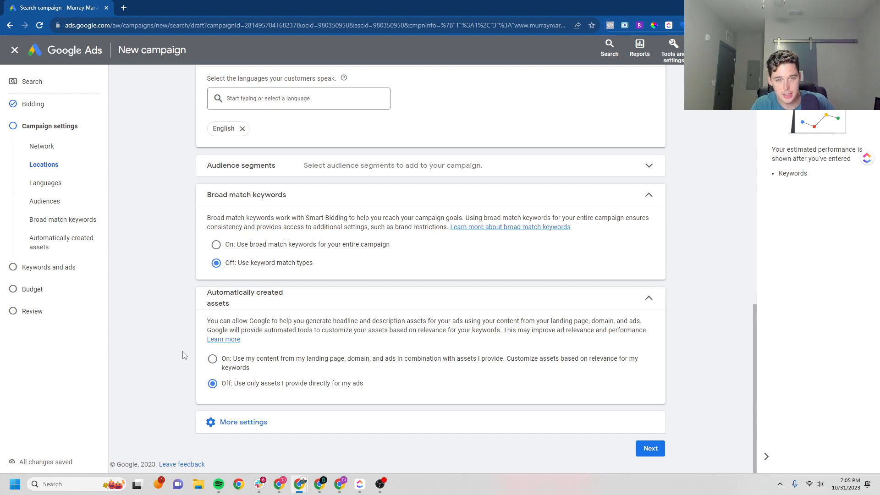
pyautogui.click(256, 424)
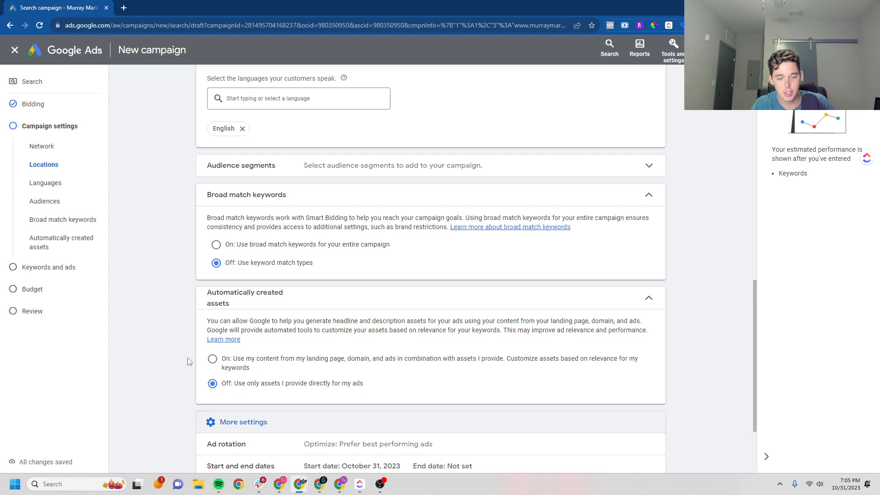
# Scroll to the bottom of the campaign settings toward the Next button
pyautogui.scroll(-3, 175, 355)
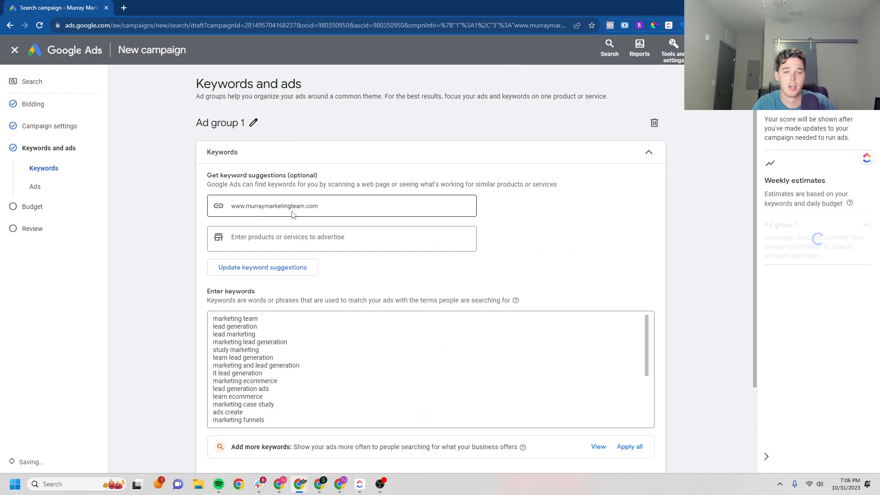
# Clear the suggested keywords and enter best appliances near me, appliances near me, whole sale appliances near me
pyautogui.click(289, 336)
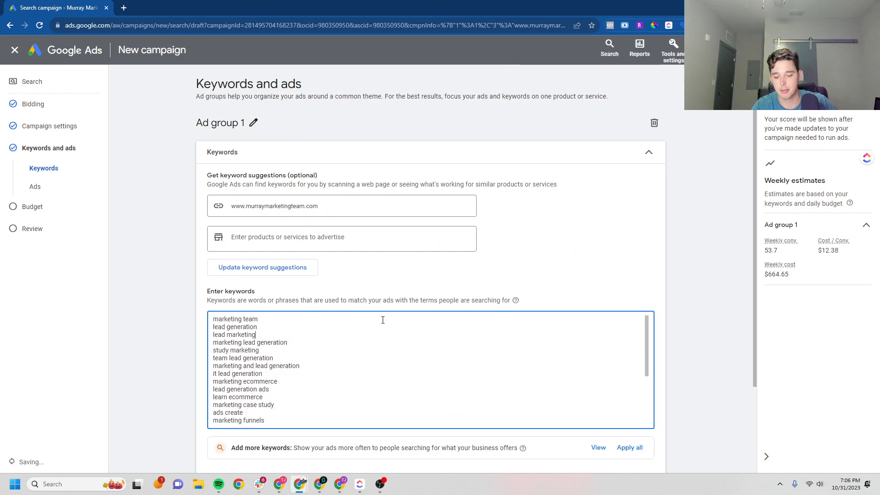
pyautogui.hotkey('ctrl', 'a')
pyautogui.press('BackSpace')
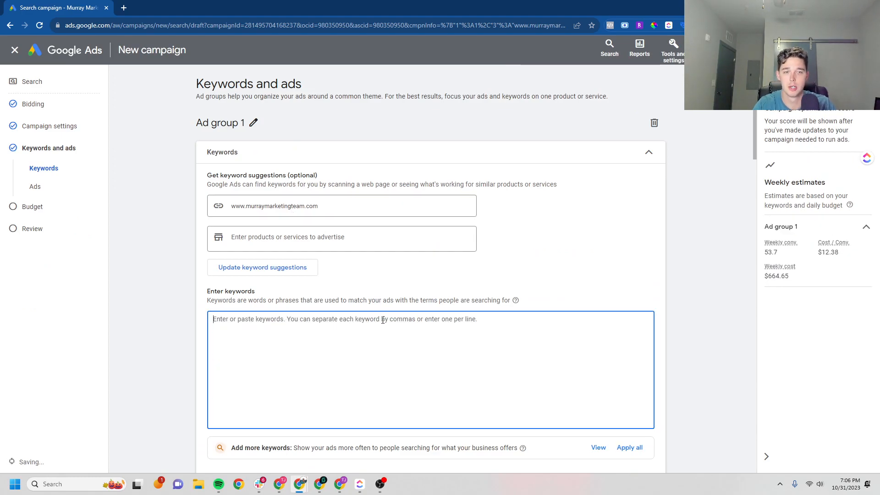
pyautogui.middleClick(162, 265)
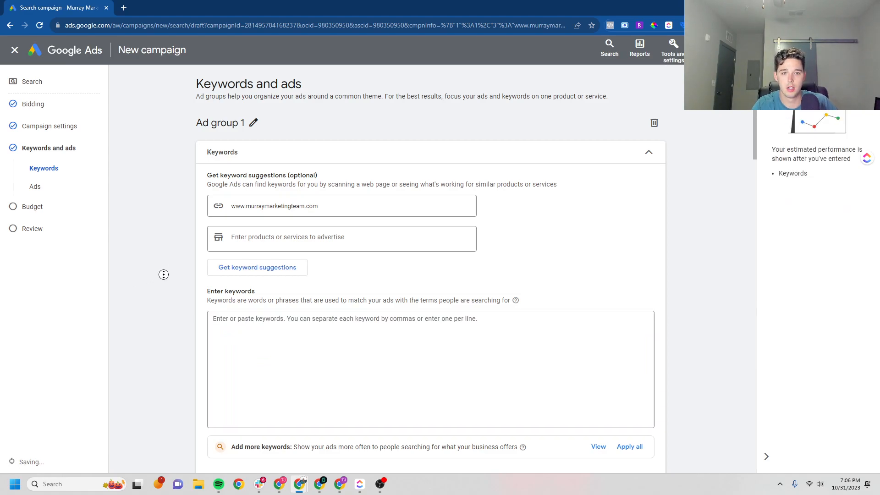
pyautogui.click(259, 263)
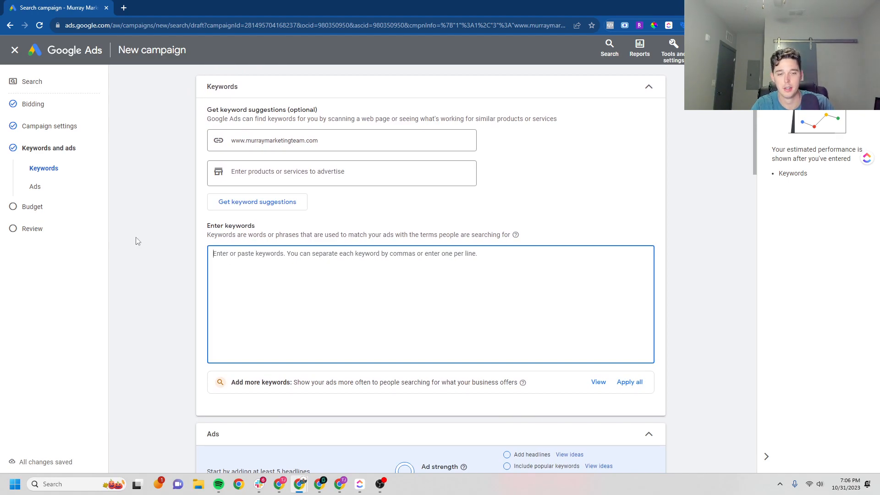
pyautogui.write('best appliances near me')
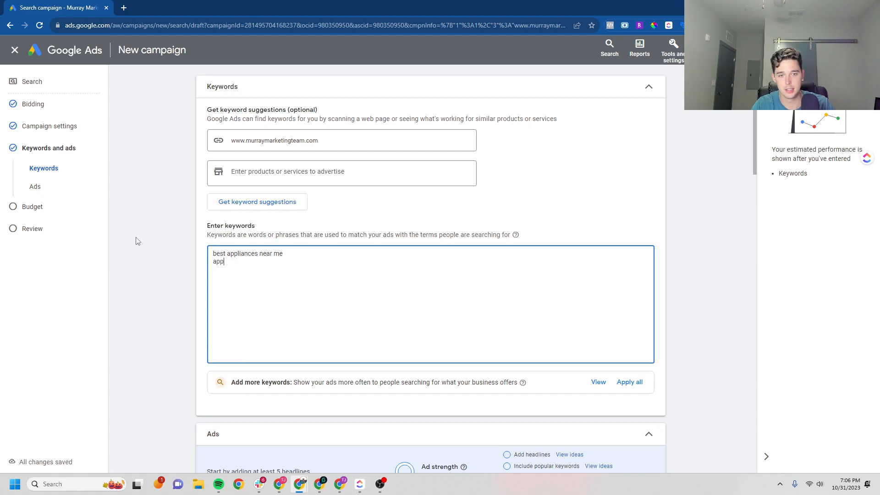
pyautogui.write('liances bnea')
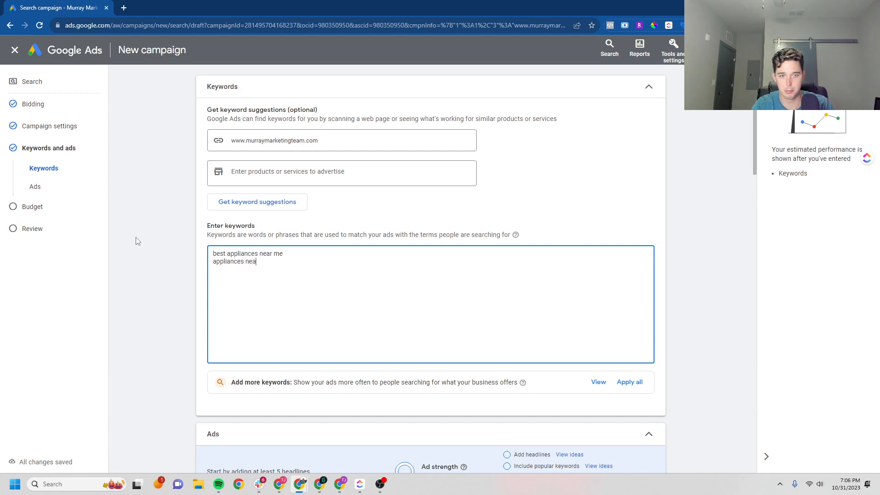
pyautogui.write('whole sale appliances near me')
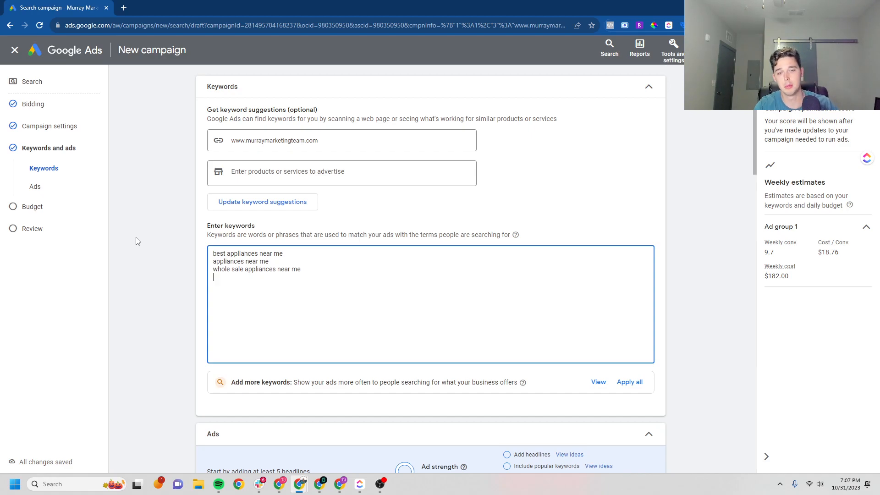
pyautogui.middleClick(162, 250)
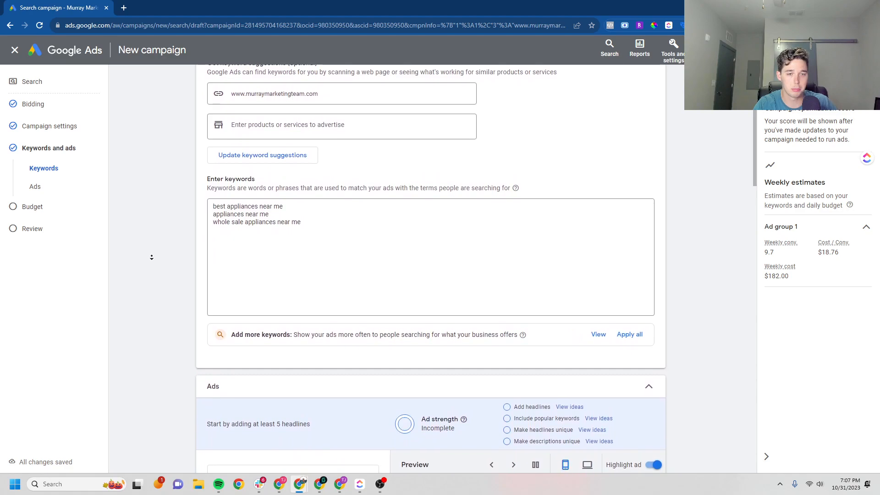
# Check the Final URL warning and select the ad's entire Final URL
pyautogui.middleClick(165, 287)
pyautogui.middleClick(159, 273)
pyautogui.middleClick(159, 273)
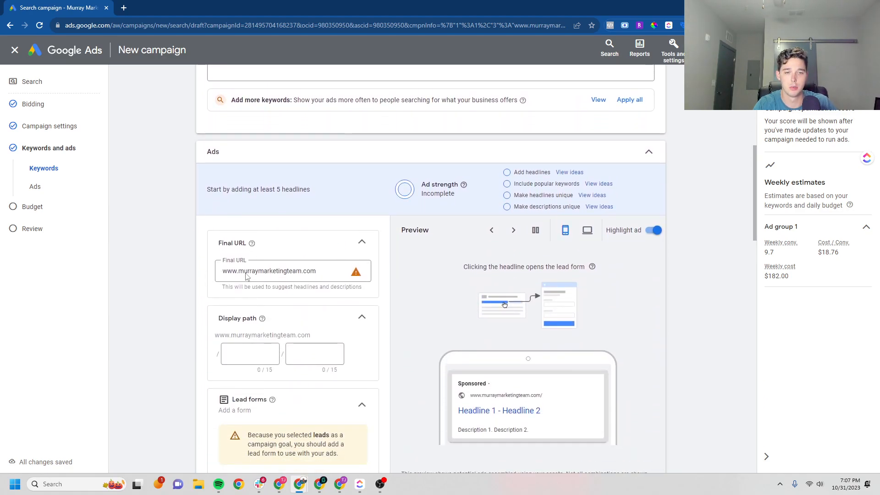
pyautogui.click(325, 268)
pyautogui.click(356, 275)
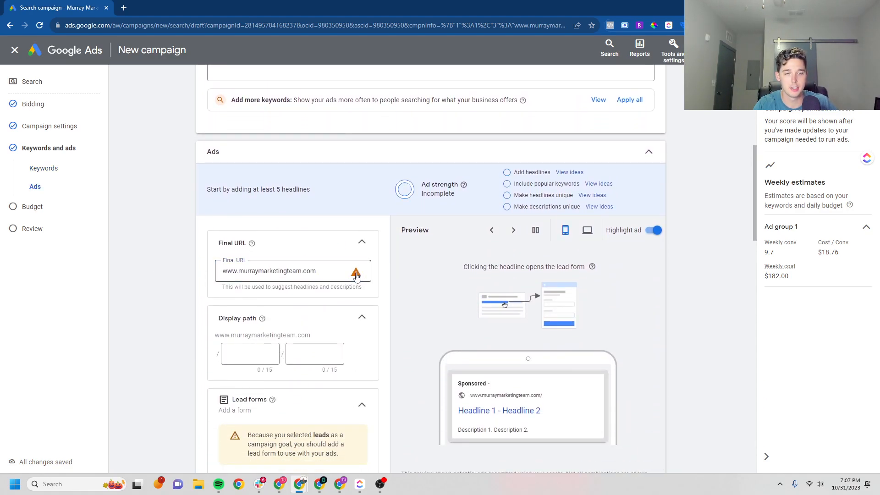
pyautogui.tripleClick(335, 274)
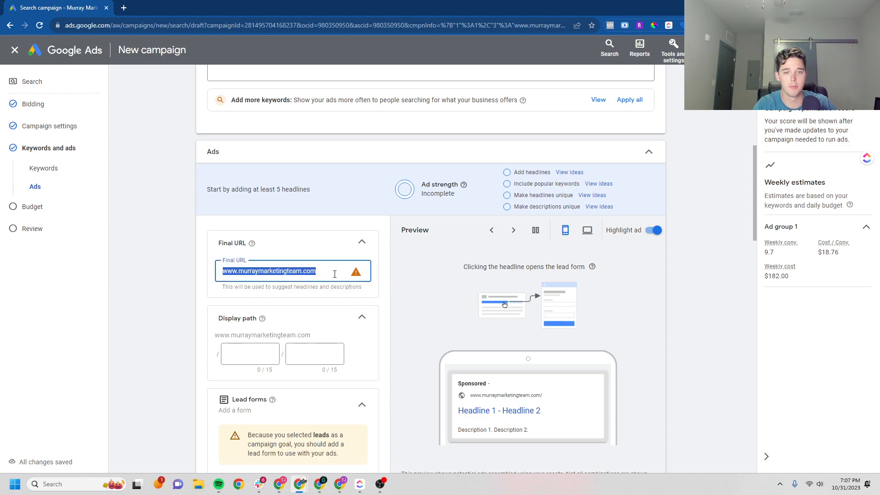
pyautogui.click(123, 8)
pyautogui.write('murraymarketingteam.com')
pyautogui.press('Return')
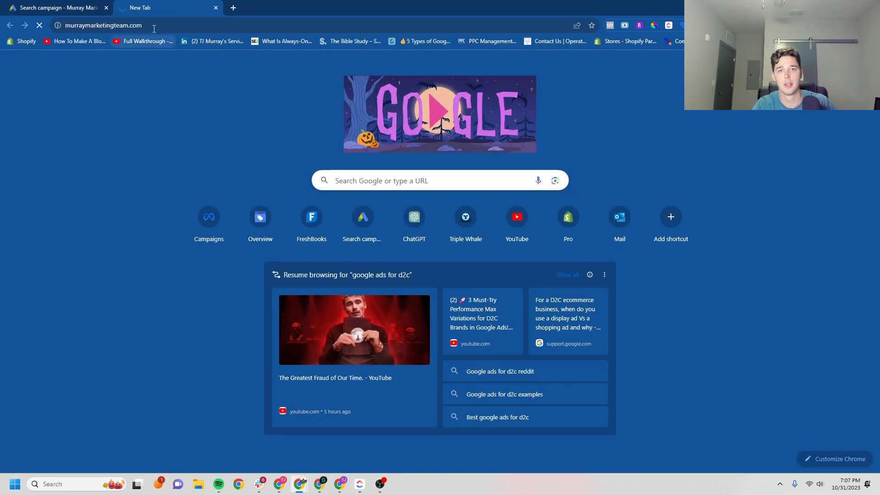
pyautogui.click(153, 29)
pyautogui.rightClick(154, 28)
pyautogui.click(176, 88)
pyautogui.click(64, 8)
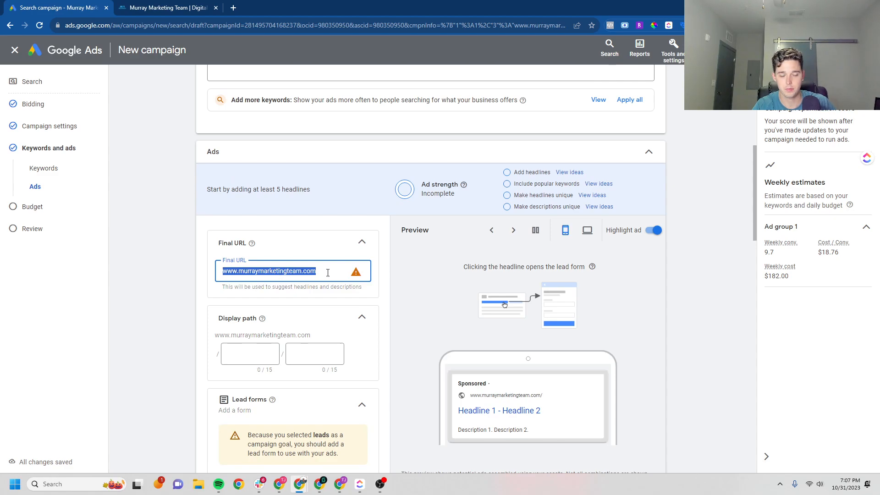
pyautogui.click(315, 240)
pyautogui.click(306, 249)
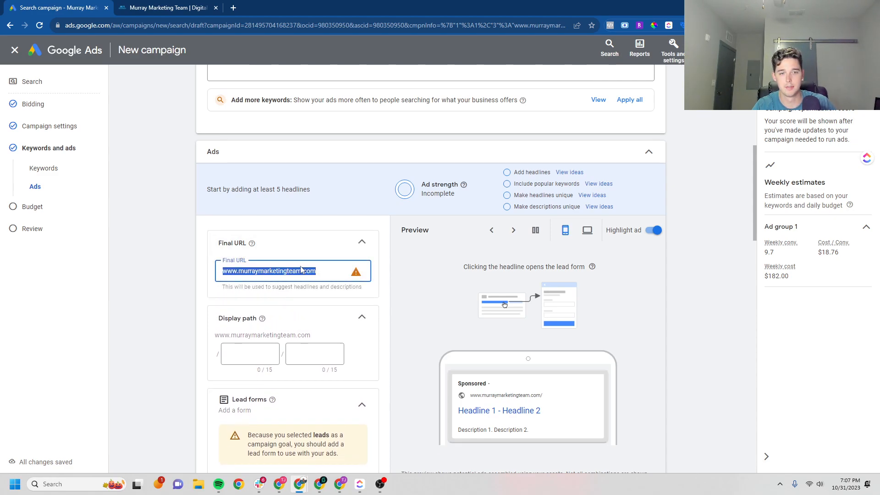
pyautogui.hotkey('ctrl', 'v')
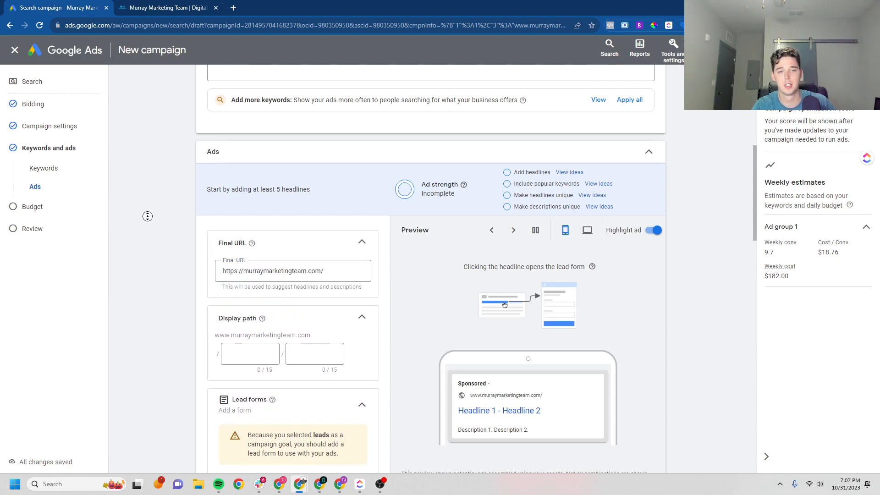
# Collapse Lead forms and enter the first headline 'Appliance Near Me'
pyautogui.scroll(-1, 158, 257)
pyautogui.scroll(-3, 159, 257)
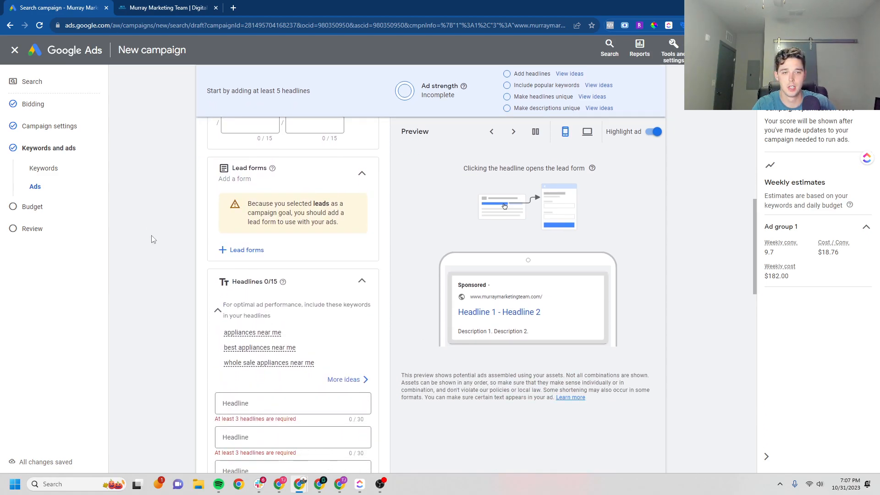
pyautogui.click(360, 175)
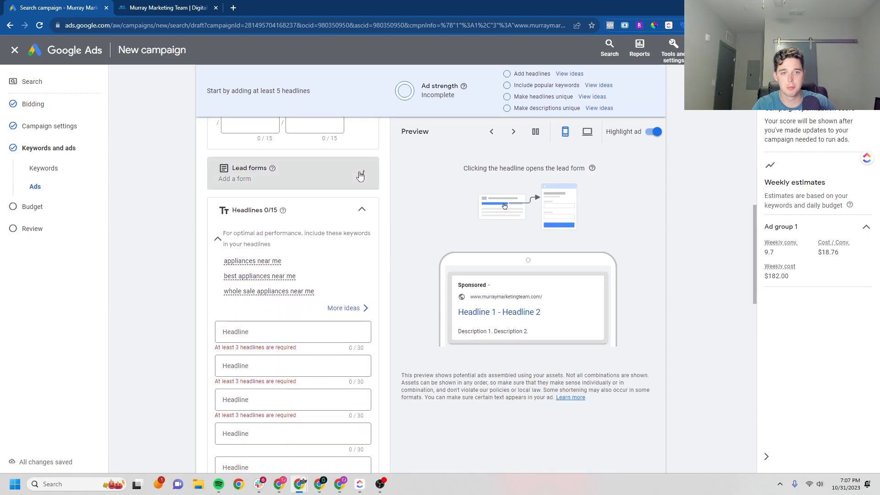
pyautogui.scroll(-1, 227, 330)
pyautogui.click(269, 288)
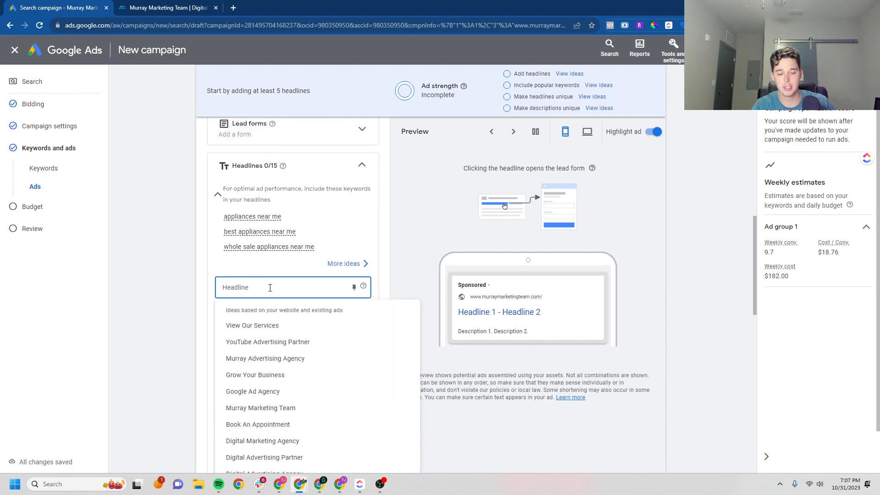
pyautogui.write('App')
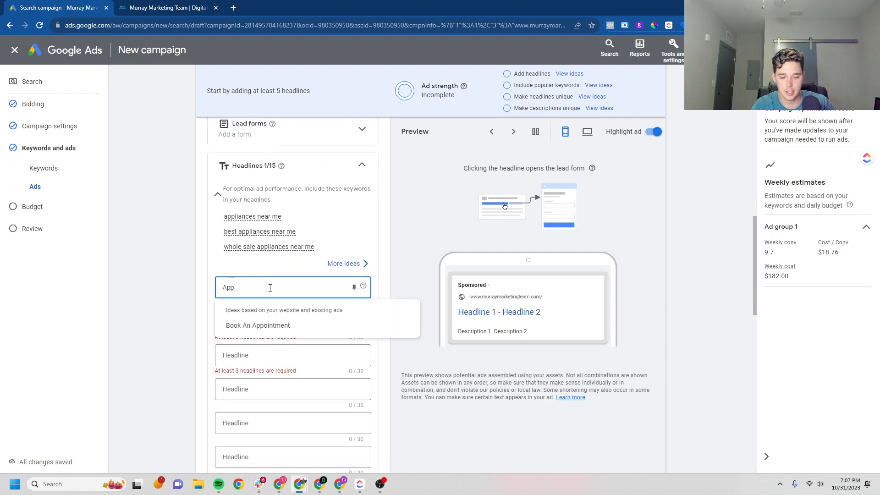
pyautogui.write('liance')
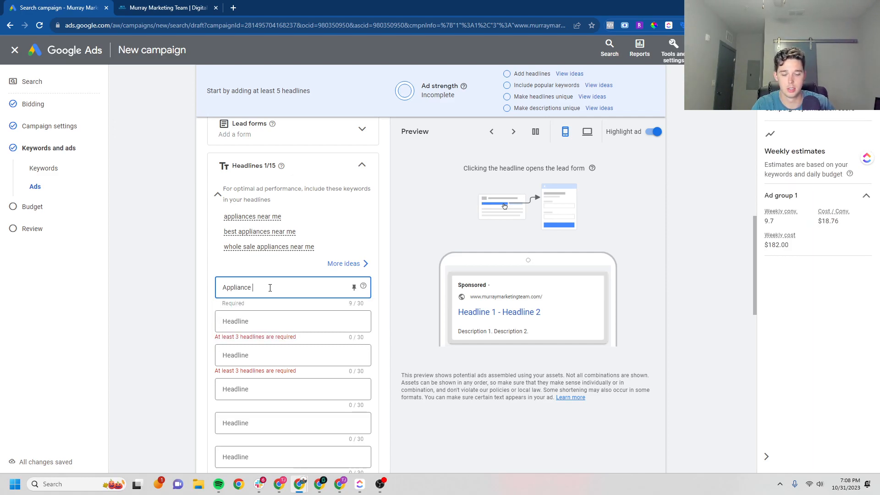
pyautogui.write(' Near')
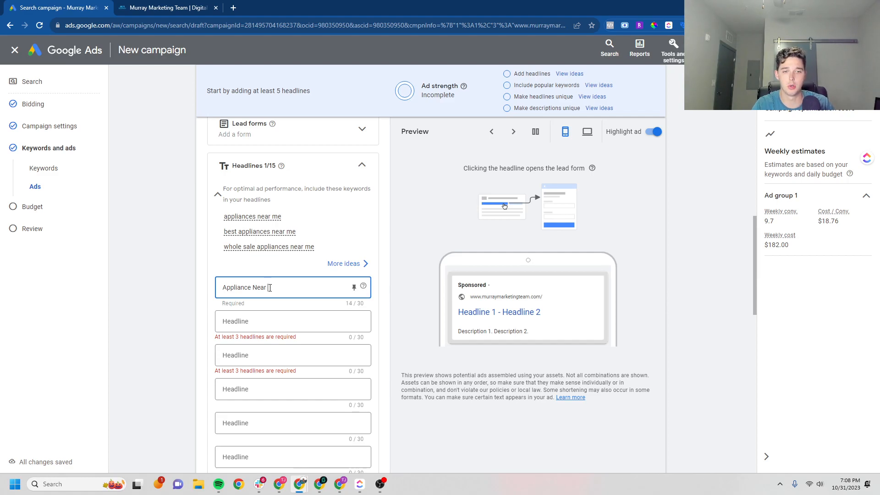
pyautogui.click(183, 259)
# Add the second headline 'Best Appliances Near Me'
pyautogui.scroll(1, 161, 210)
pyautogui.scroll(1, 159, 205)
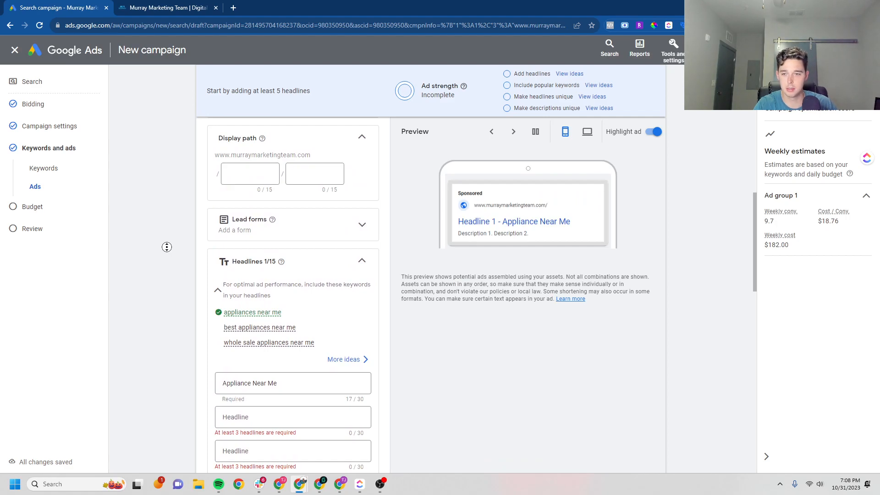
pyautogui.scroll(-2, 166, 247)
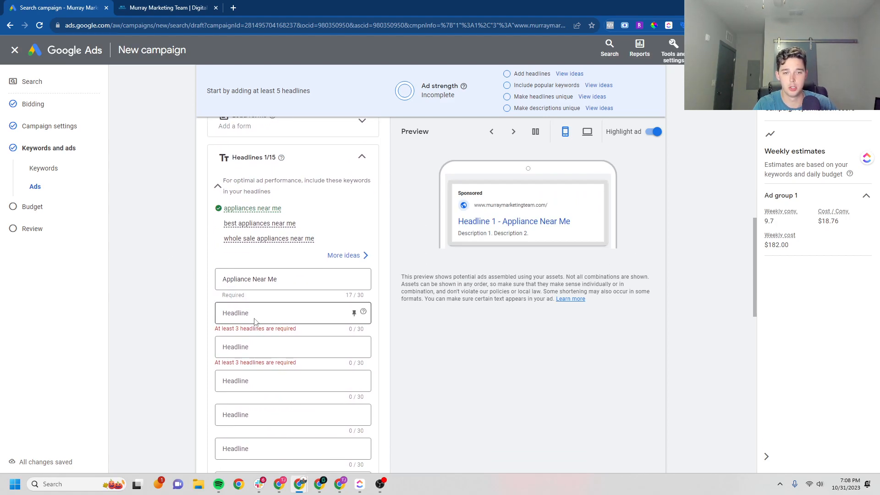
pyautogui.click(255, 316)
pyautogui.write('Best')
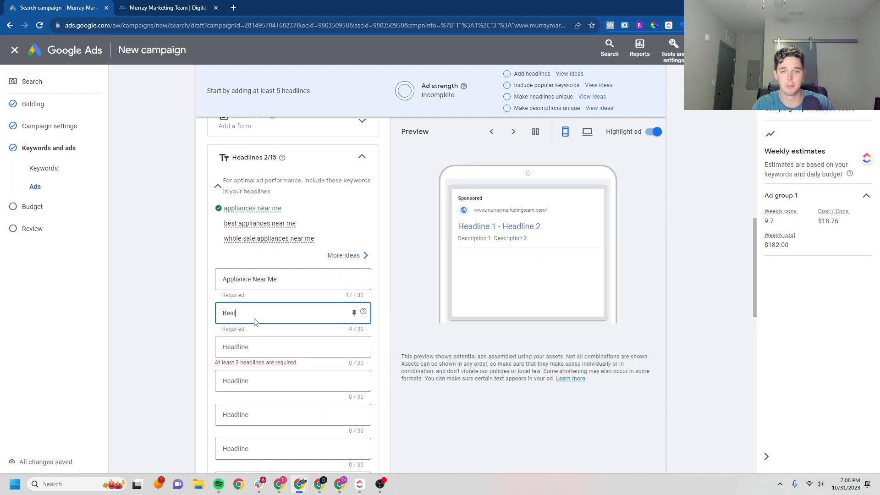
pyautogui.write(' Applian')
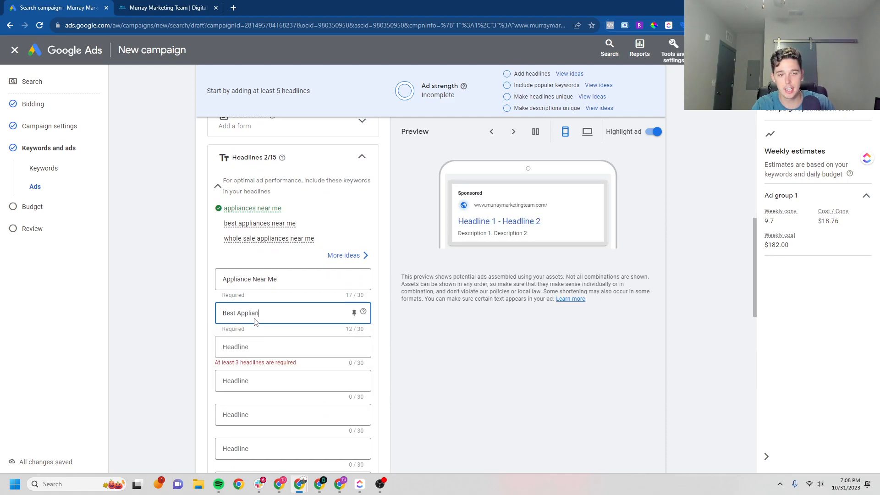
pyautogui.write('ces Near Me')
pyautogui.click(200, 298)
# Scroll through the rest of the ad and open a blank new browser tab
pyautogui.middleClick(173, 283)
pyautogui.scroll(-6, 173, 283)
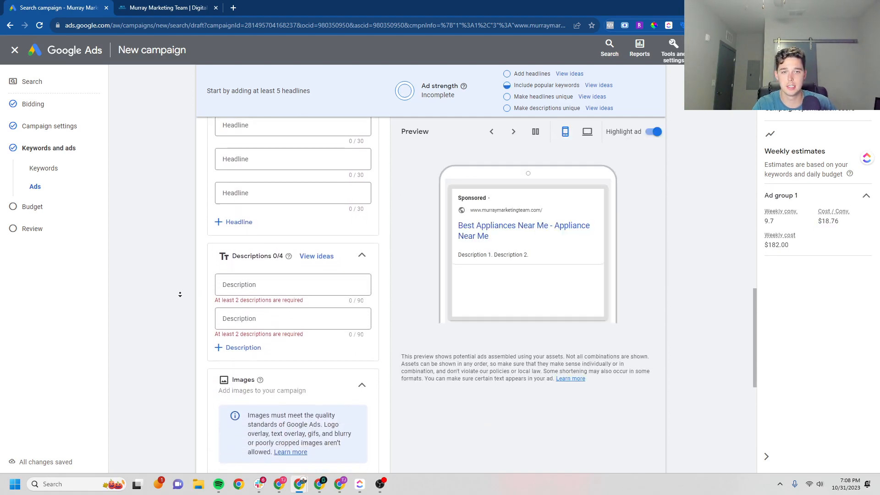
pyautogui.middleClick(189, 271)
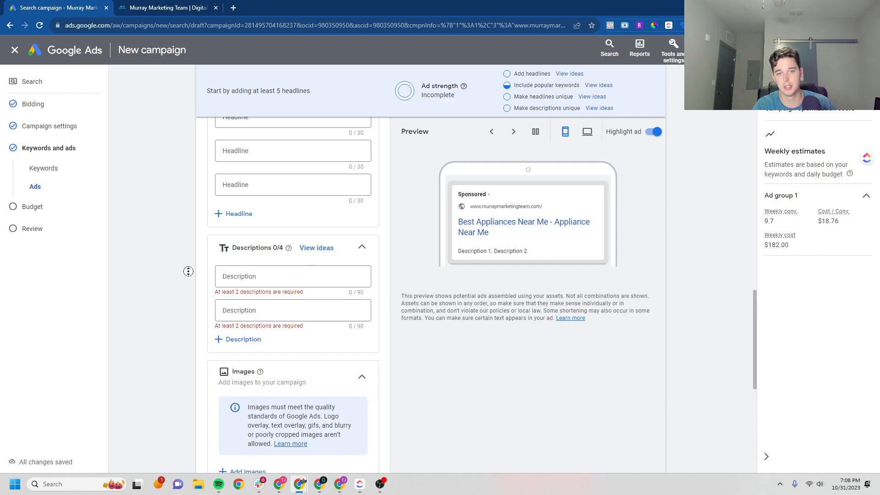
pyautogui.scroll(-1, 192, 317)
pyautogui.scroll(-2, 192, 318)
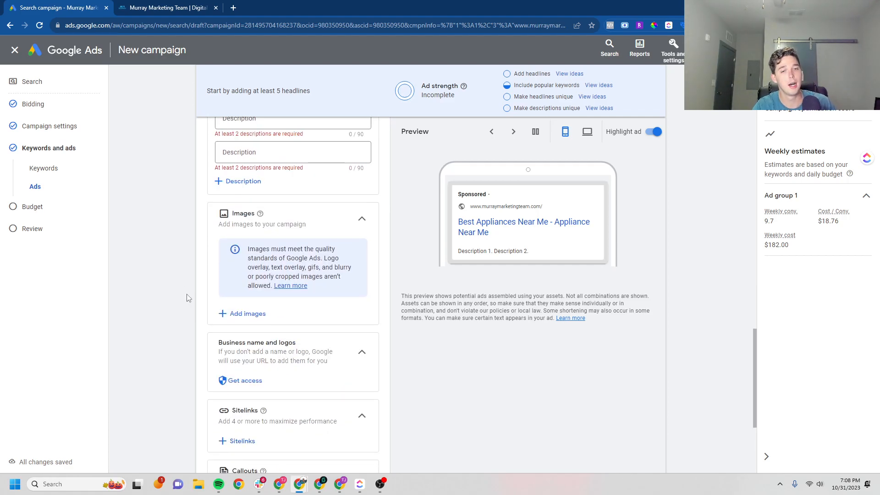
pyautogui.middleClick(172, 305)
pyautogui.scroll(-1, 172, 305)
pyautogui.scroll(-1, 173, 305)
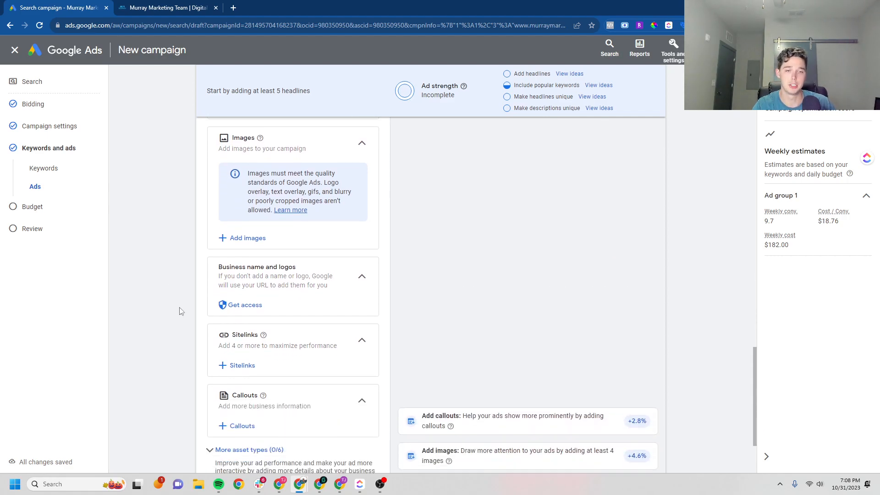
pyautogui.middleClick(173, 342)
pyautogui.scroll(1, 173, 342)
pyautogui.scroll(-2, 174, 342)
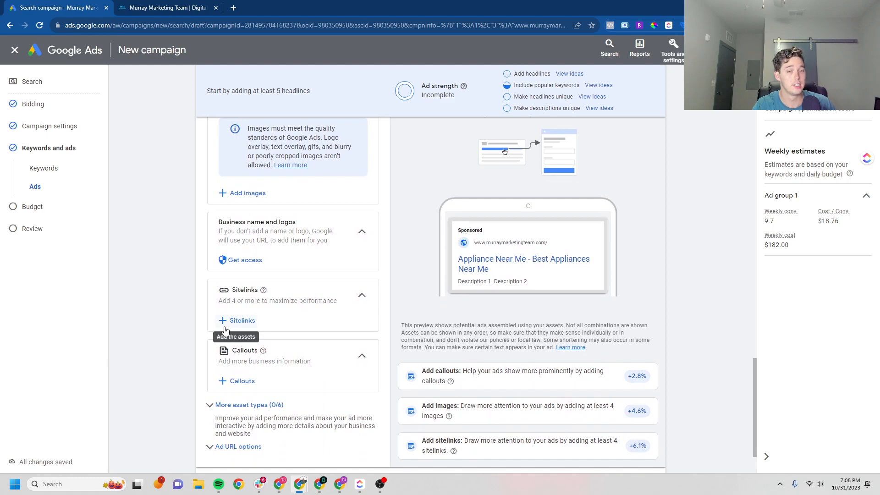
pyautogui.click(233, 7)
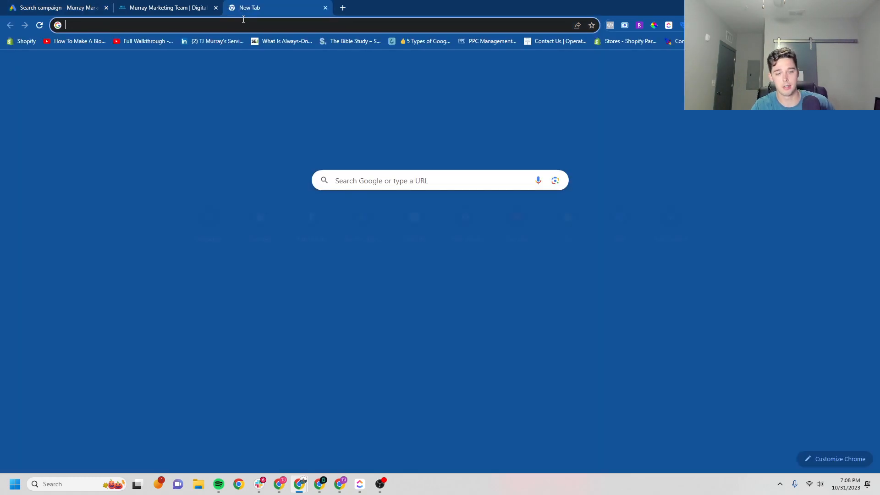
# Search Google for 'nike', scroll the results, then return to the Google Ads campaign tab
pyautogui.write('nike')
pyautogui.press('Return')
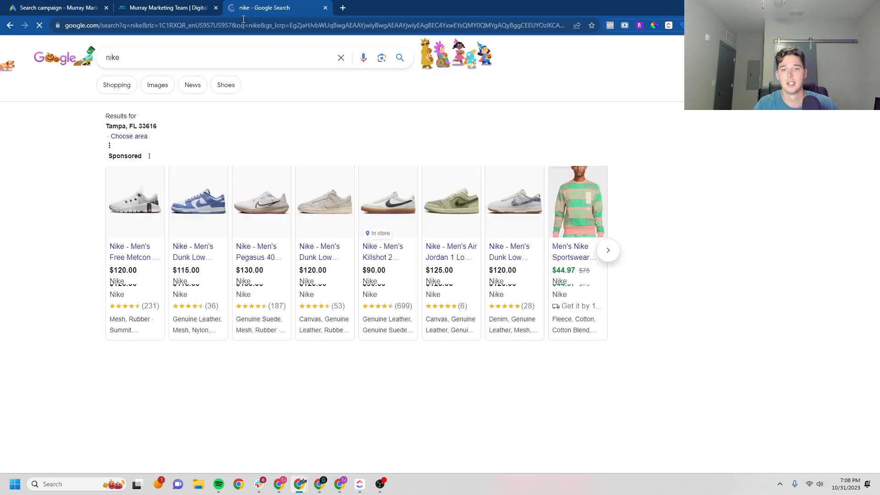
pyautogui.scroll(-4, 74, 286)
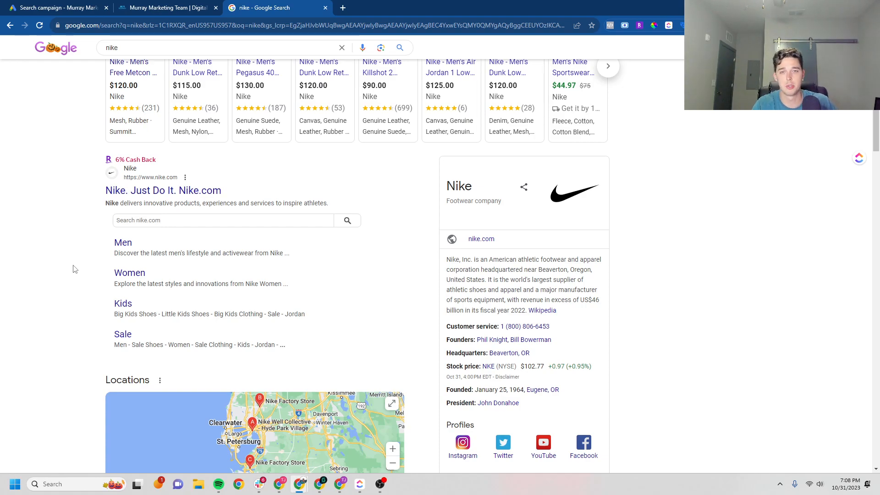
pyautogui.click(69, 7)
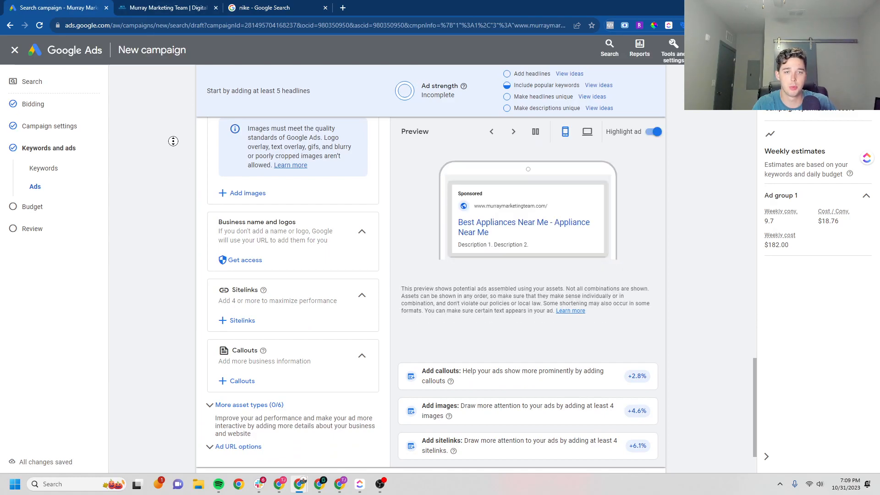
pyautogui.scroll(-2, 173, 141)
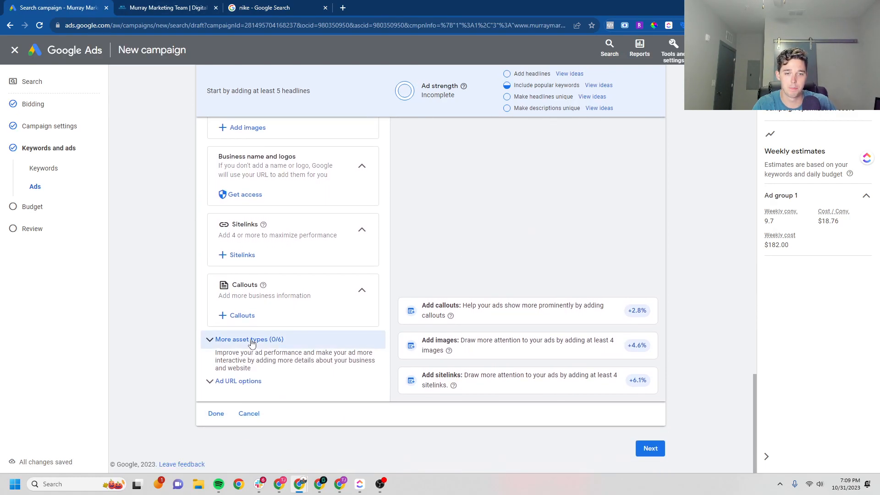
pyautogui.click(251, 339)
pyautogui.scroll(-2, 182, 303)
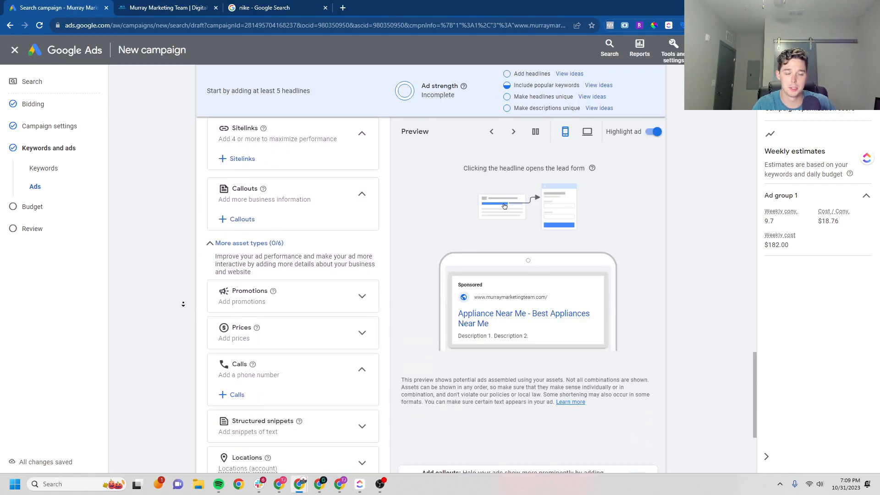
pyautogui.scroll(-1, 183, 304)
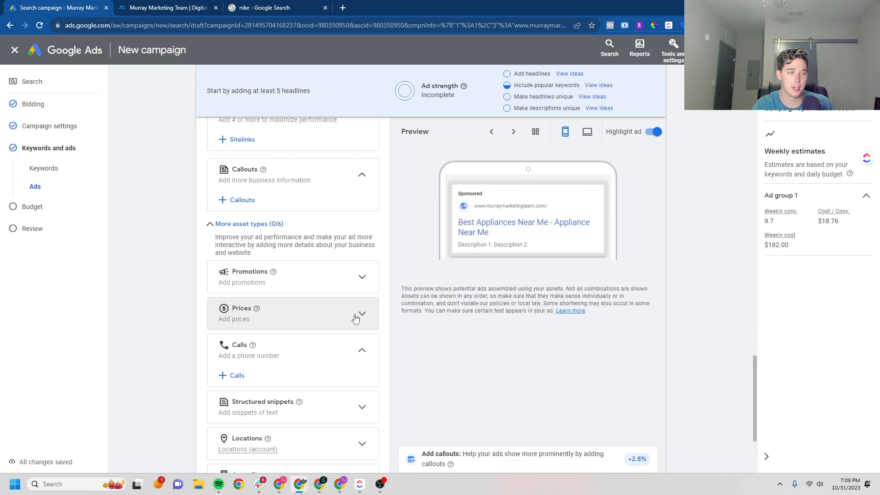
pyautogui.click(355, 318)
pyautogui.click(247, 338)
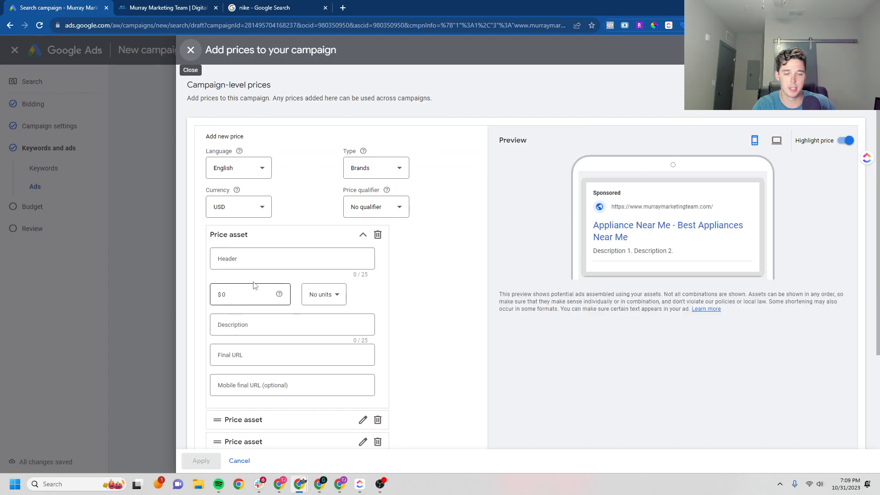
pyautogui.click(190, 50)
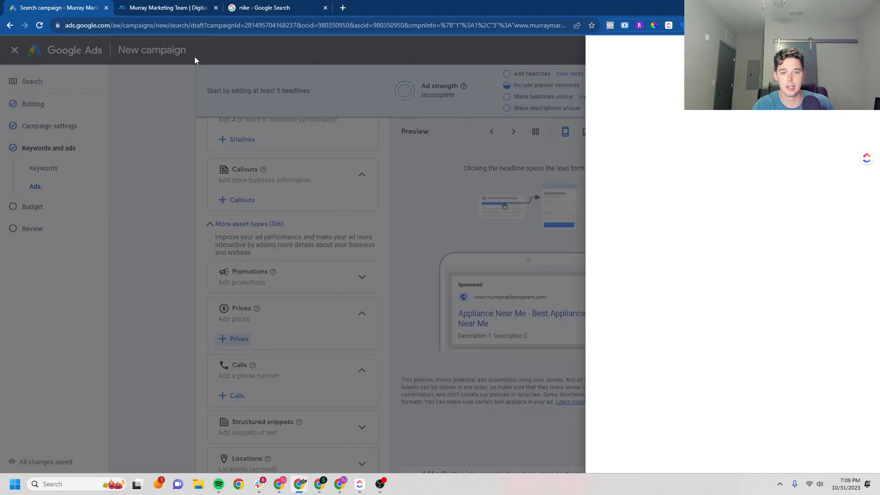
pyautogui.scroll(-1, 162, 283)
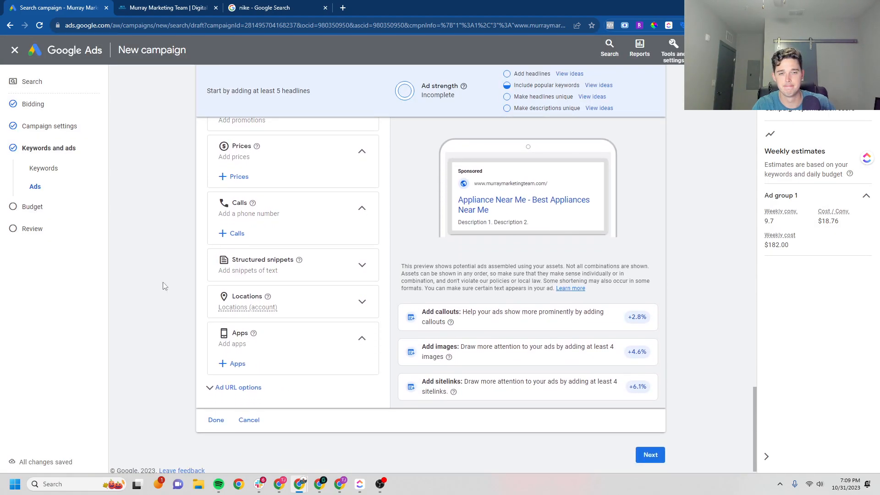
pyautogui.scroll(2, 219, 257)
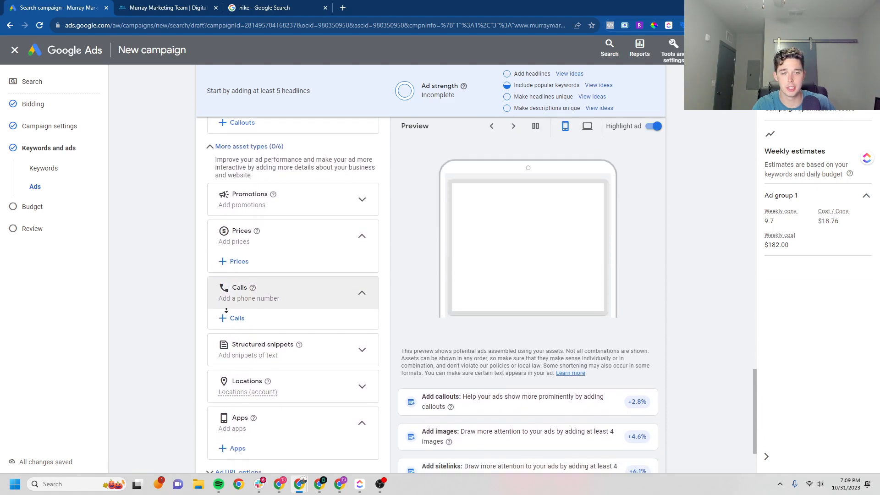
pyautogui.scroll(-2, 226, 310)
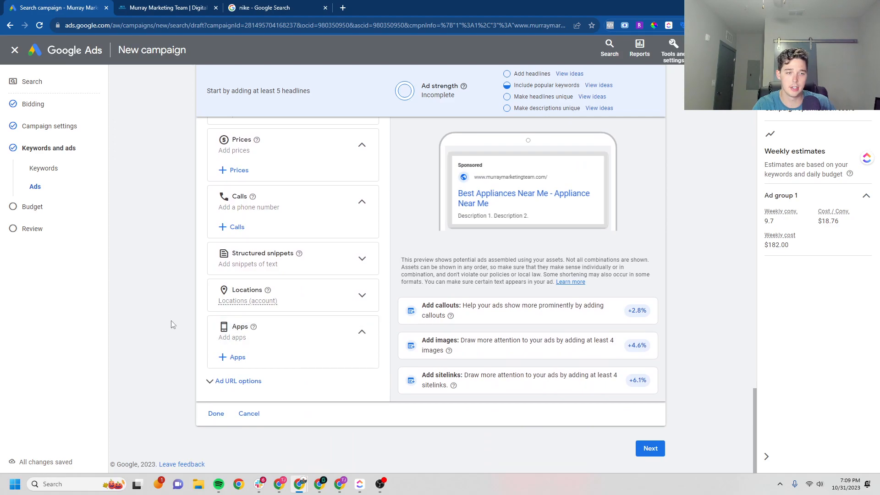
pyautogui.scroll(10, 166, 280)
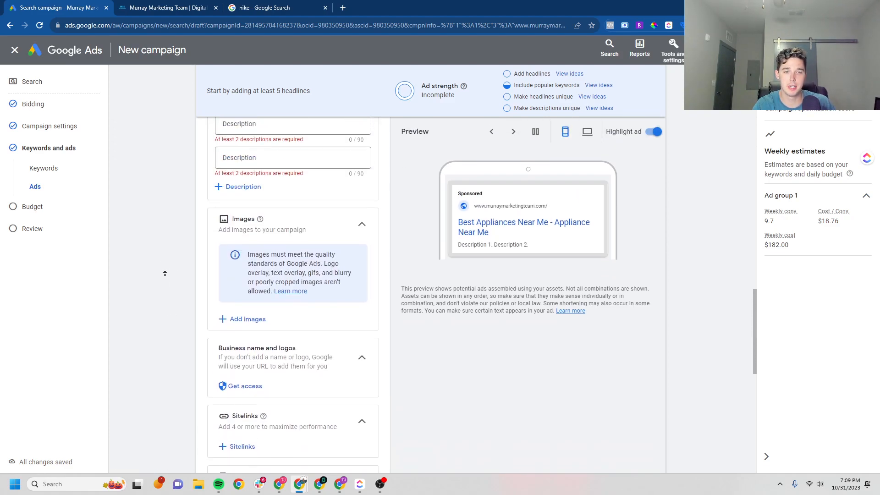
pyautogui.scroll(12, 166, 279)
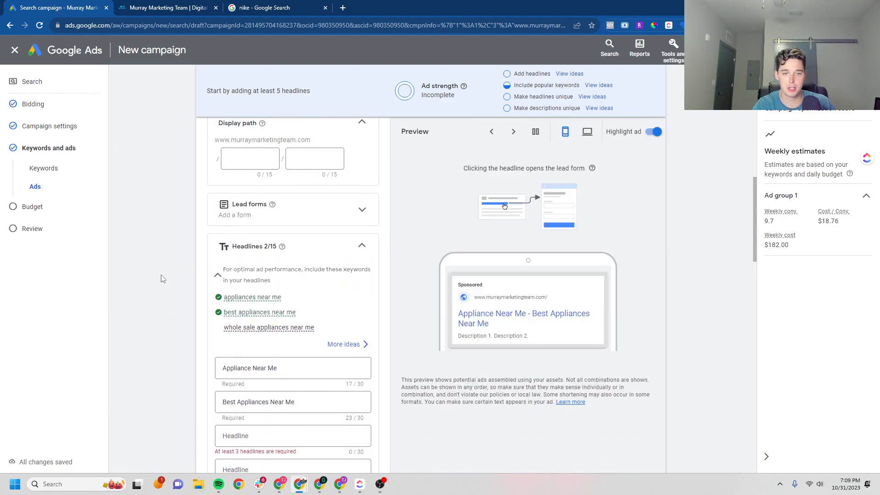
# Enter the Refrigerator $100 price with no final URL, then discard the price assets
pyautogui.scroll(-3, 161, 274)
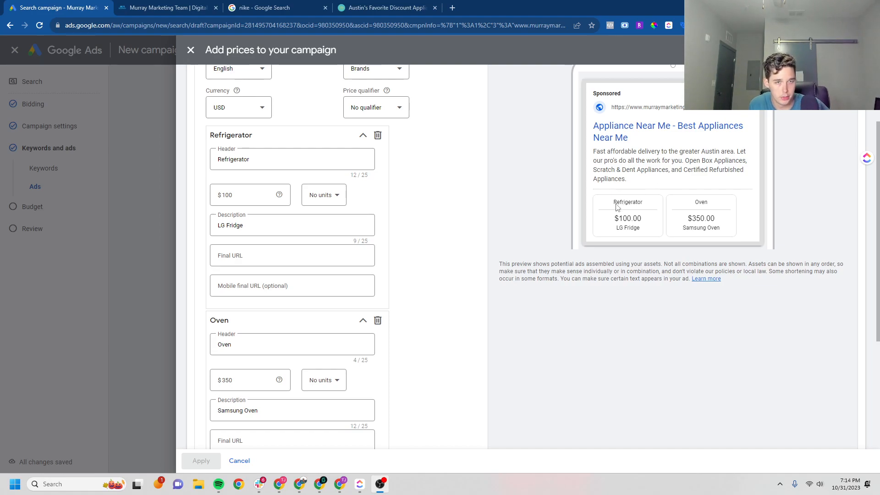
pyautogui.click(269, 192)
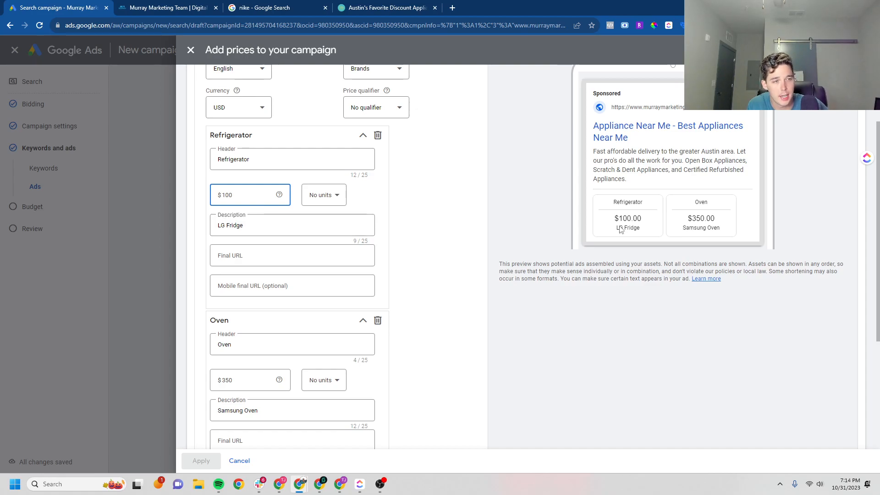
pyautogui.click(330, 255)
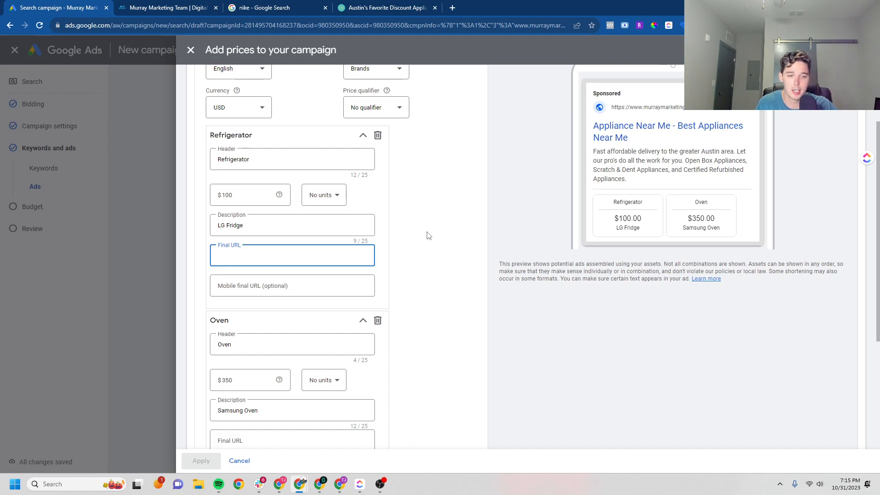
pyautogui.click(404, 267)
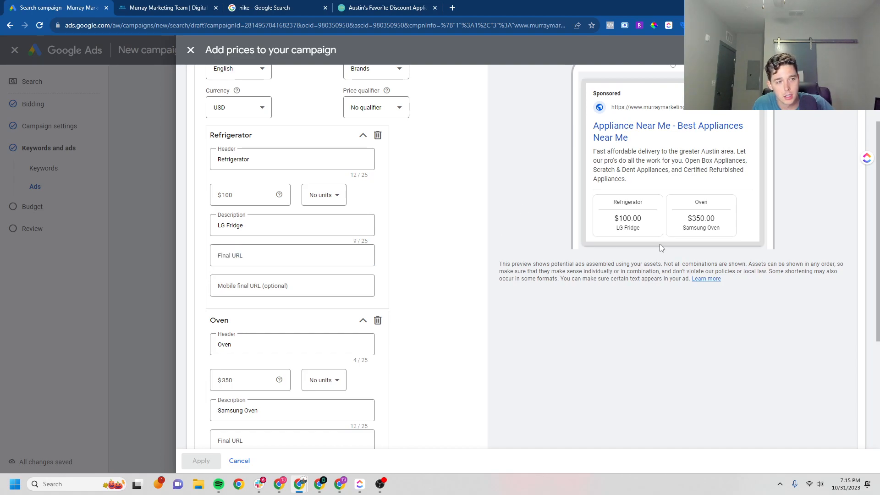
pyautogui.click(240, 461)
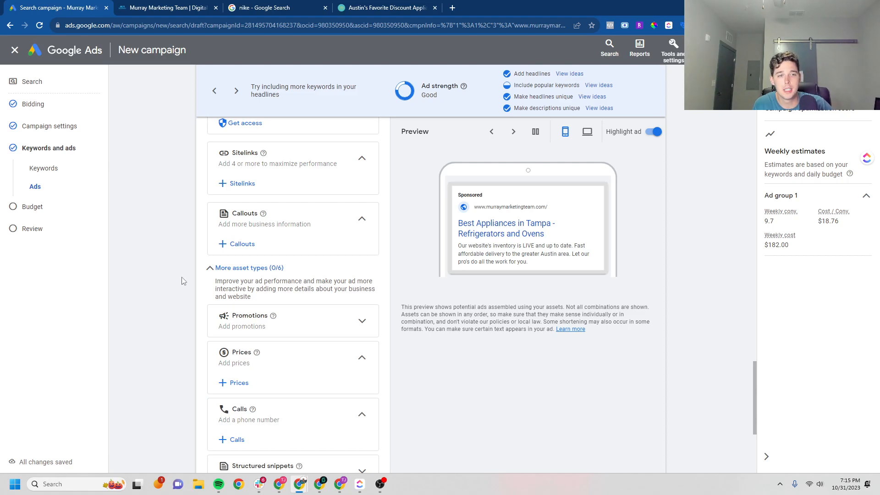
pyautogui.scroll(-1, 181, 277)
pyautogui.scroll(-1, 184, 312)
# Review the ad's assets and Ad strength help, then finish the ad with Done
pyautogui.middleClick(198, 352)
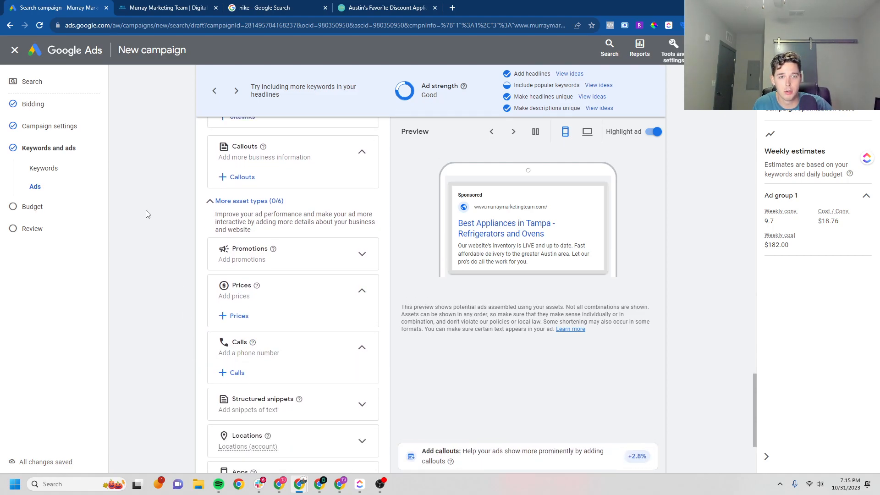
pyautogui.middleClick(168, 229)
pyautogui.scroll(10, 168, 229)
pyautogui.scroll(10, 167, 229)
pyautogui.scroll(-15, 180, 236)
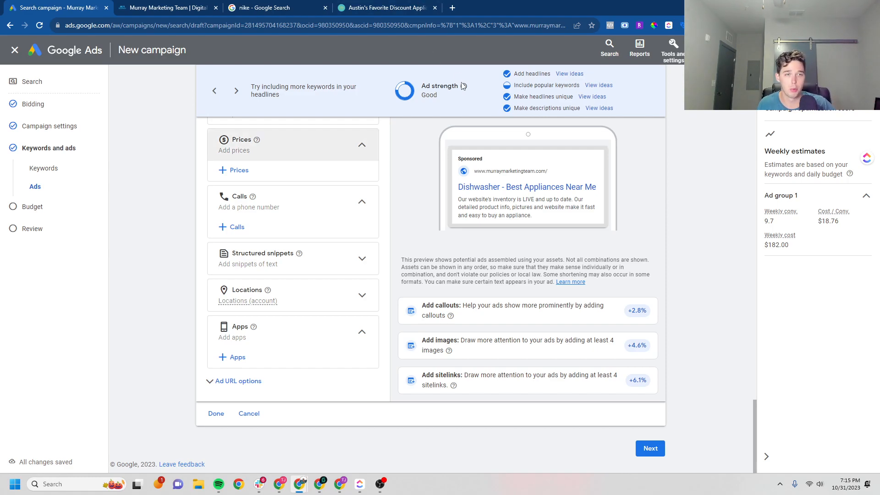
pyautogui.moveTo(464, 89)
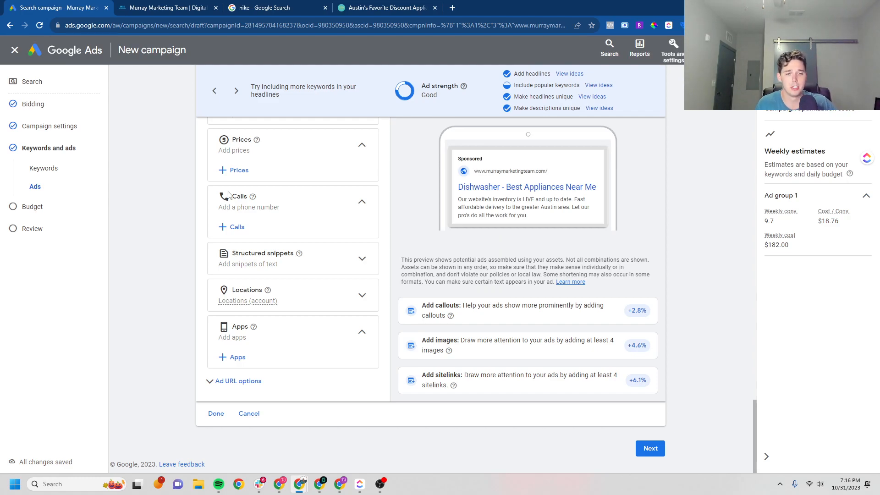
pyautogui.click(208, 413)
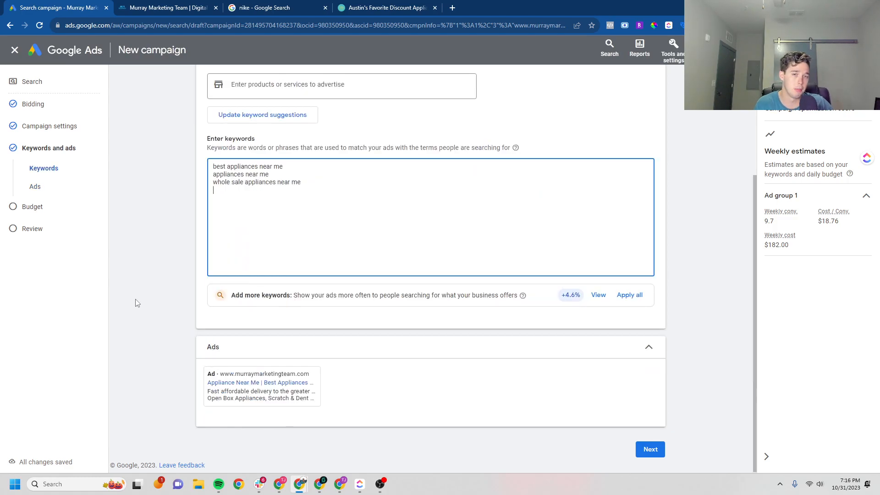
# Keep the recommended $26.00 daily budget and move on to the review page
pyautogui.click(660, 452)
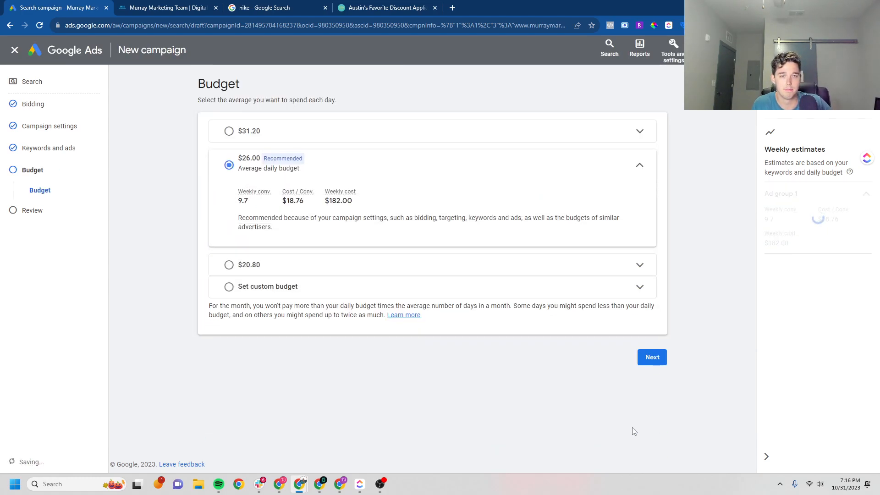
pyautogui.click(644, 363)
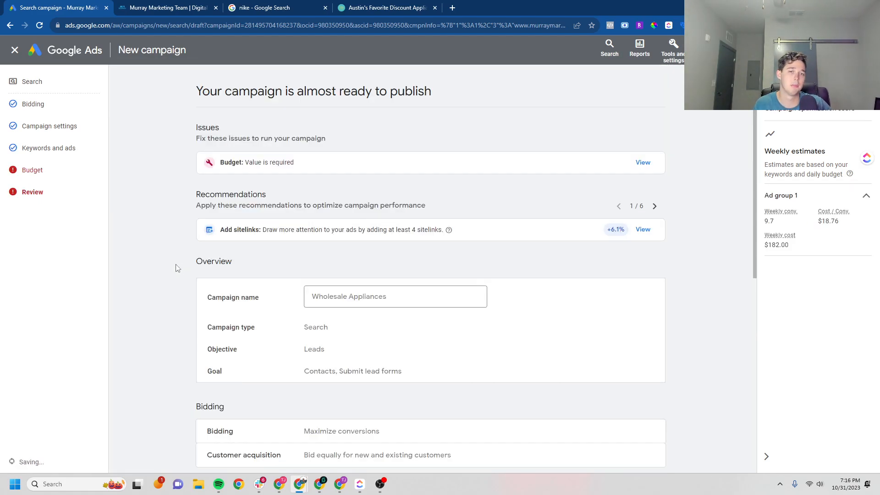
pyautogui.scroll(-8, 178, 255)
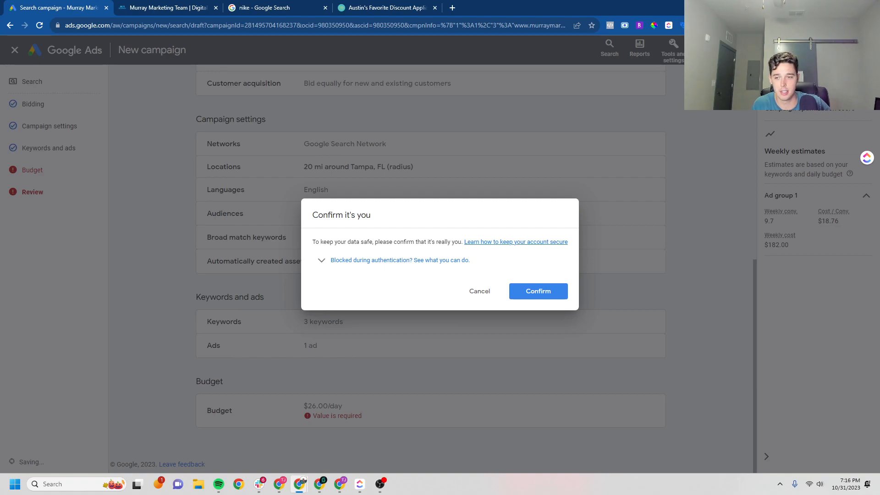
# Verify identity and publish the Wholesale Appliances campaign, then view its ad groups
pyautogui.click(538, 291)
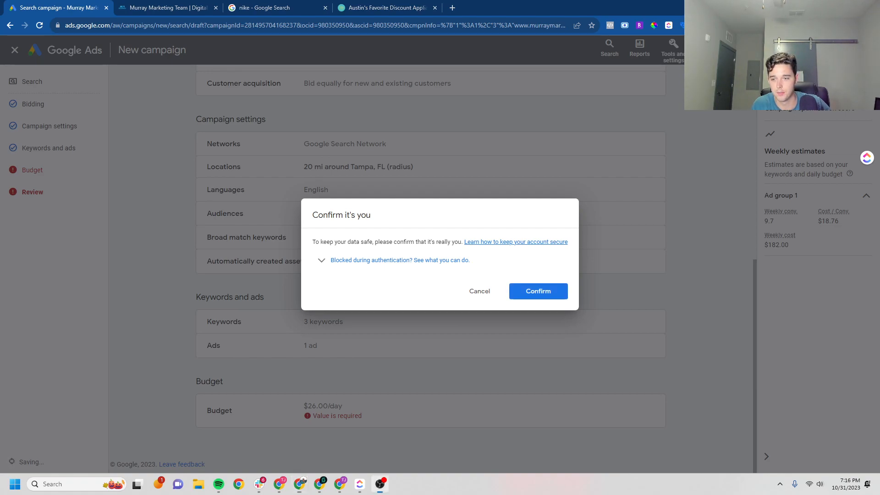
pyautogui.click(144, 201)
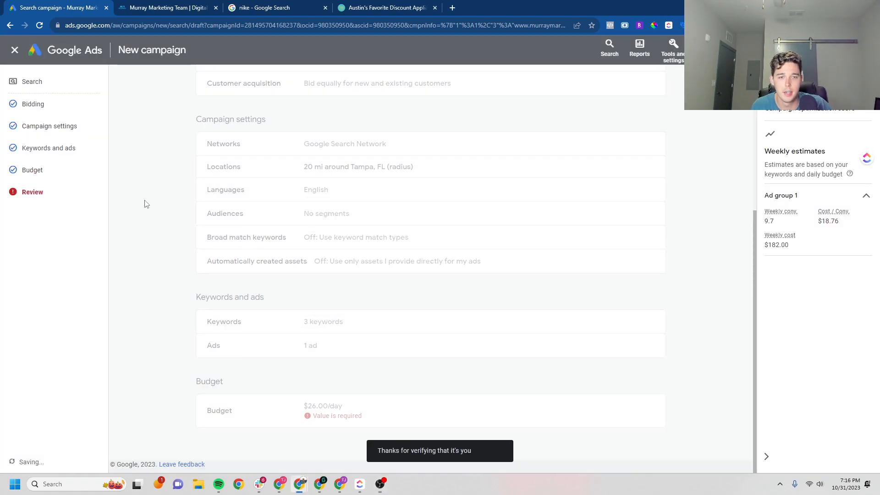
pyautogui.moveTo(754, 224); pyautogui.dragTo(754, 75)
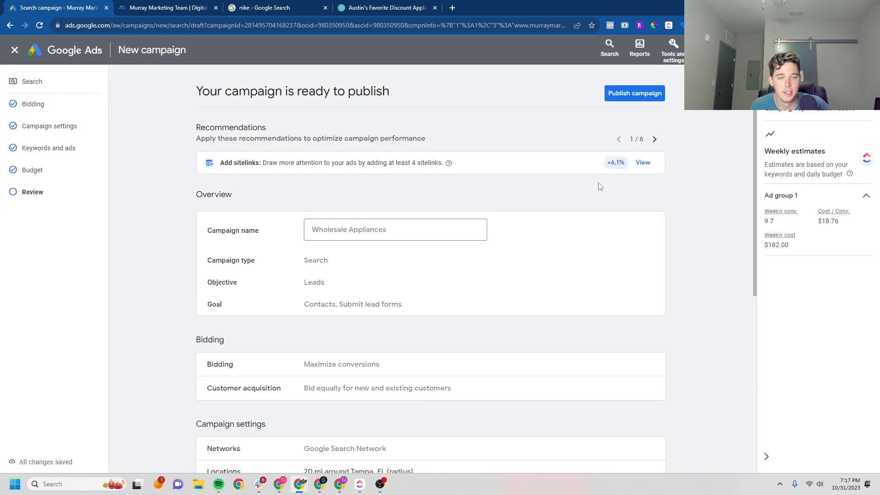
pyautogui.click(650, 93)
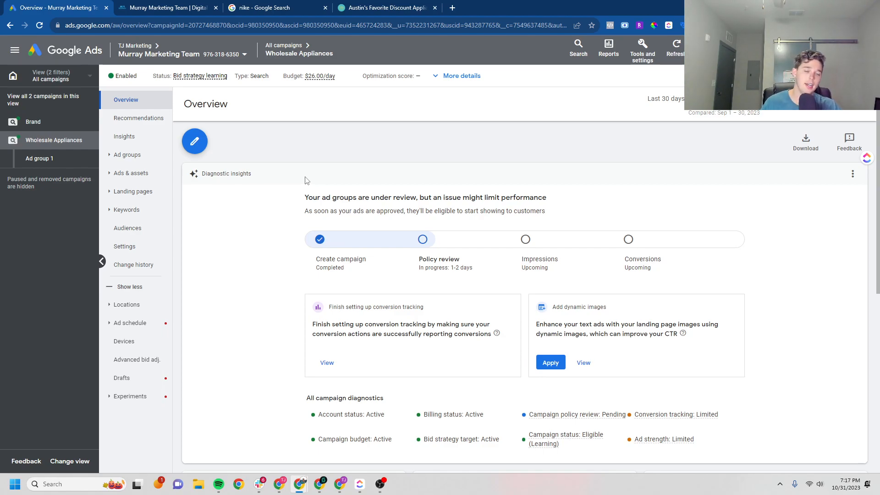
pyautogui.click(130, 156)
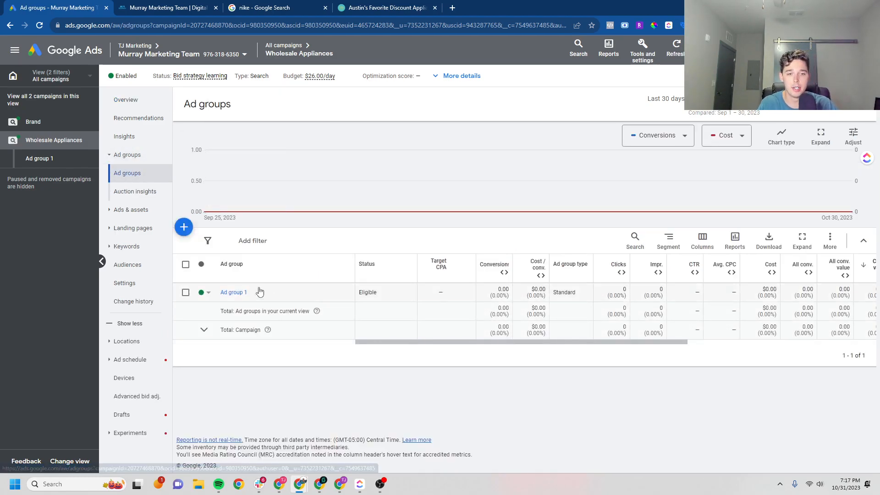
# Rename Ad group 1 to 'Wholesale' and bring up its keywords page
pyautogui.click(257, 293)
pyautogui.tripleClick(267, 316)
pyautogui.write('Wholesale')
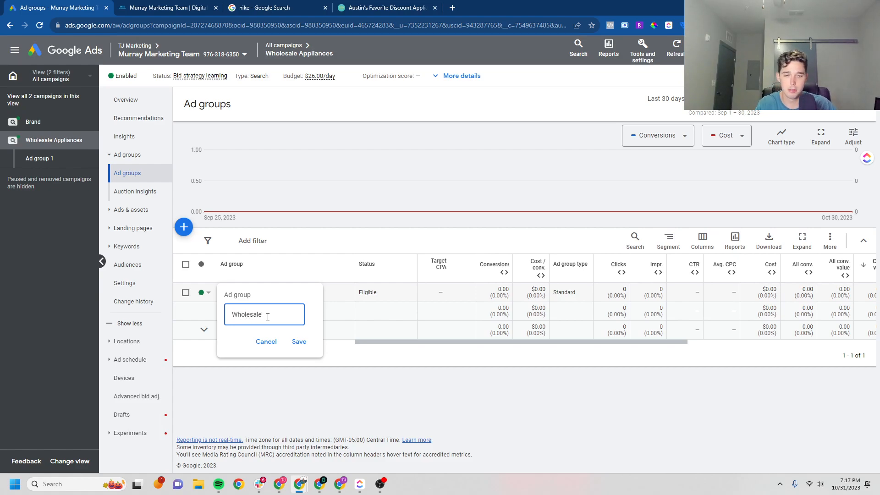
pyautogui.click(298, 341)
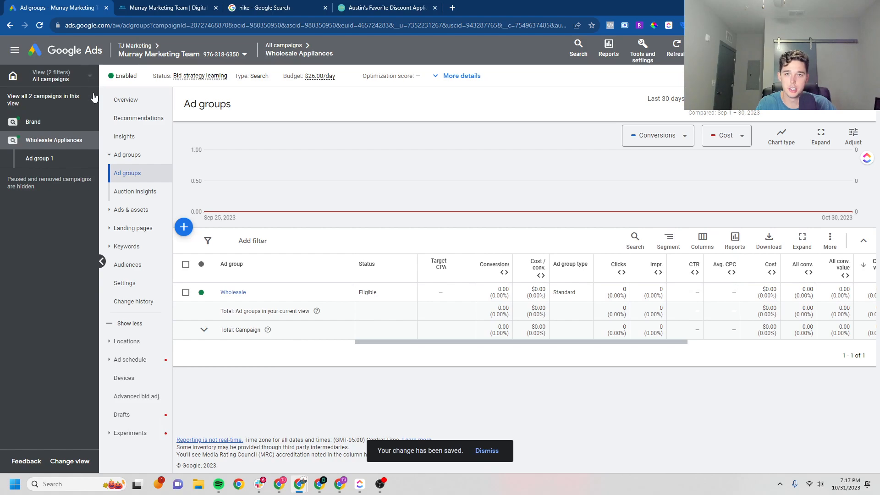
pyautogui.click(45, 158)
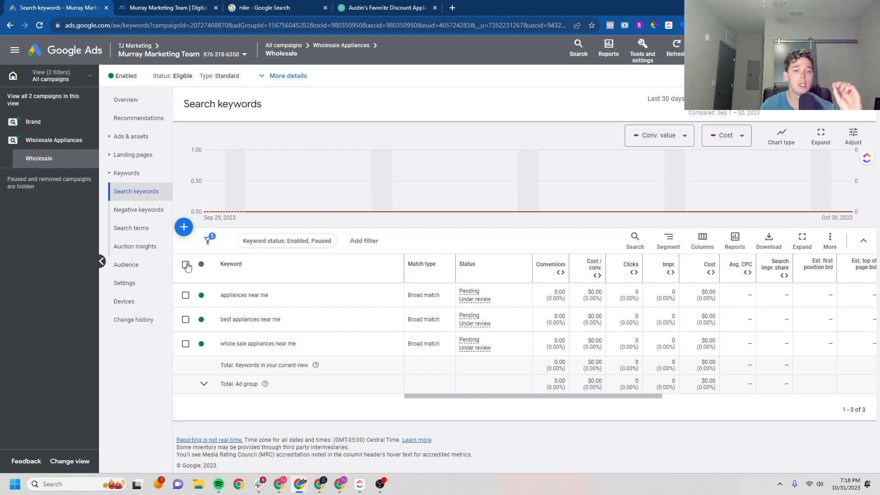
pyautogui.click(422, 297)
pyautogui.click(438, 346)
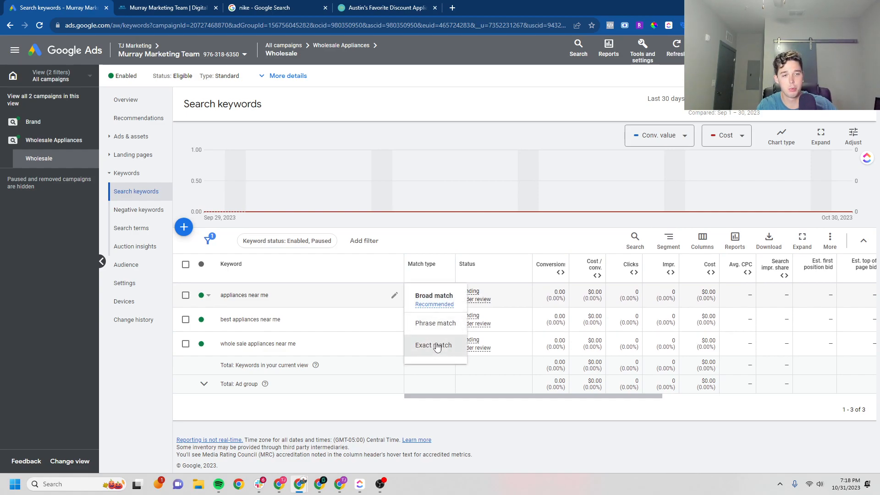
pyautogui.click(425, 315)
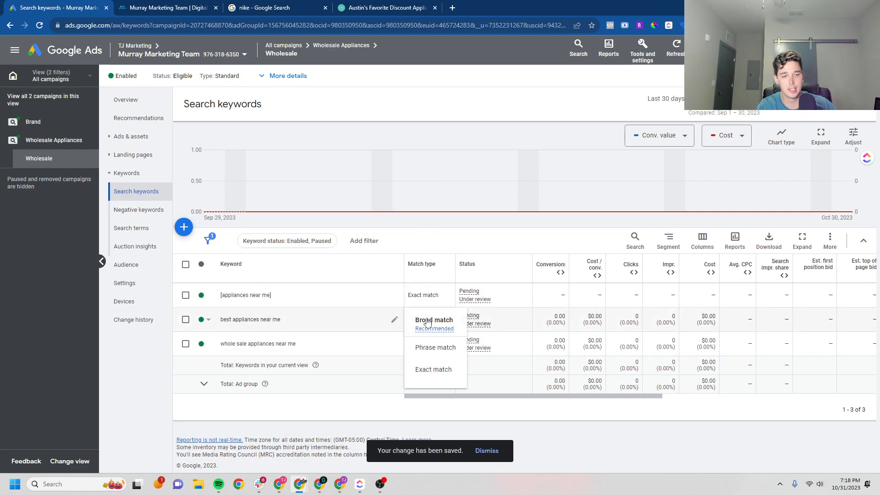
pyautogui.click(434, 348)
pyautogui.click(420, 348)
pyautogui.click(441, 396)
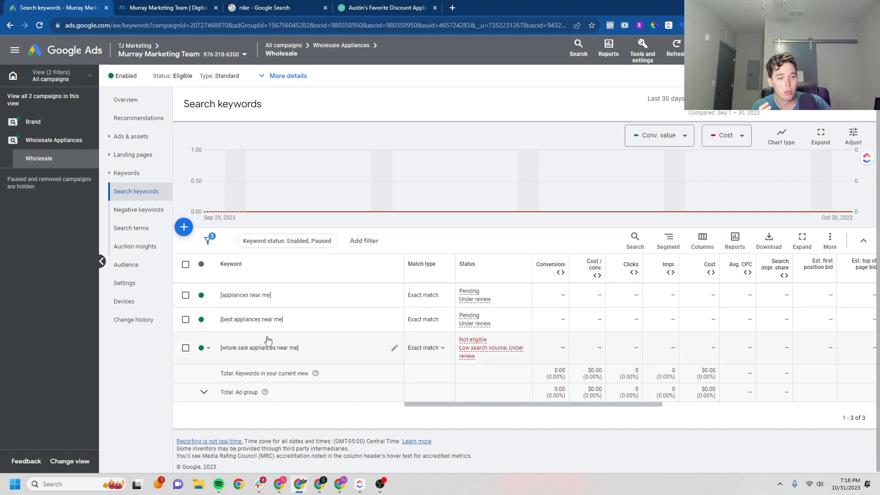
pyautogui.click(424, 350)
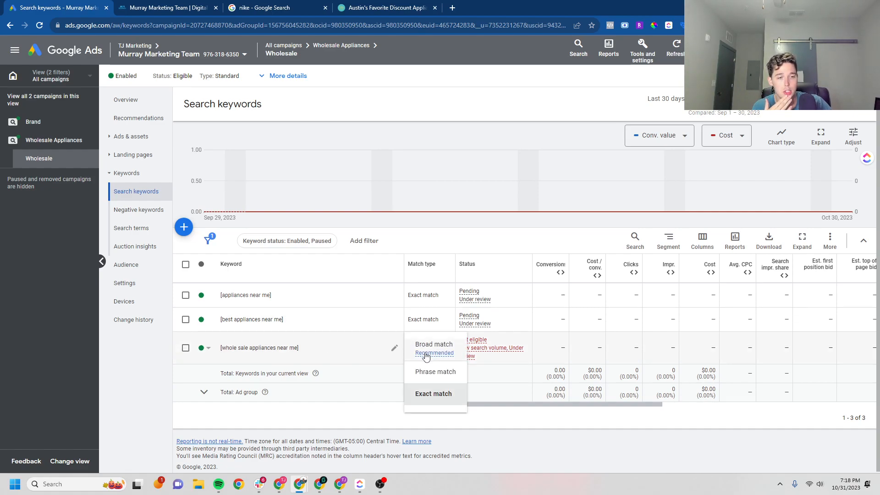
pyautogui.moveTo(433, 360)
pyautogui.click(337, 410)
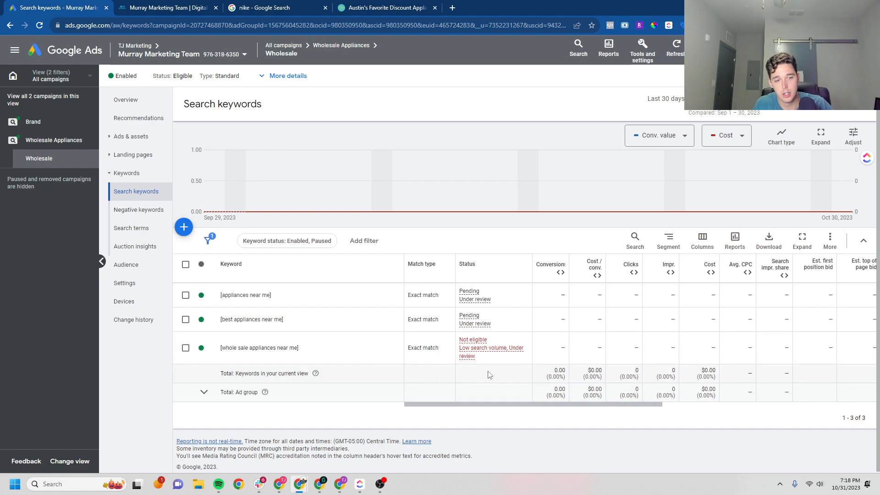
pyautogui.moveTo(478, 351)
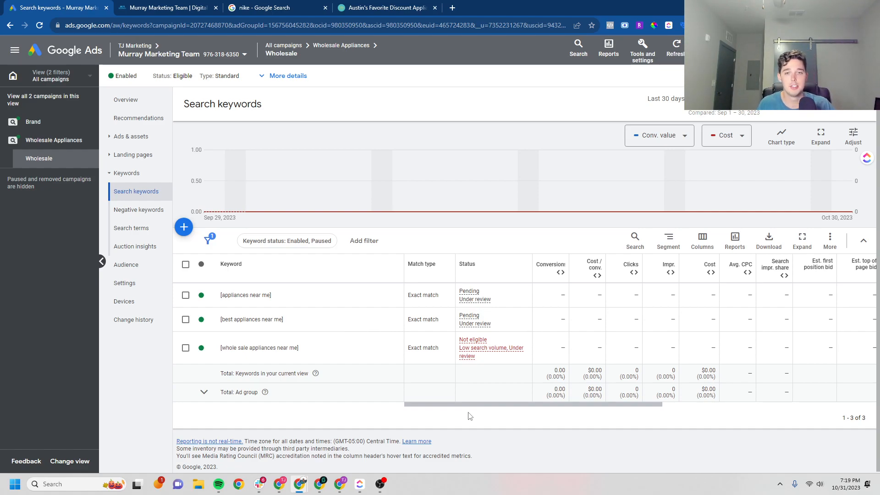
pyautogui.click(50, 139)
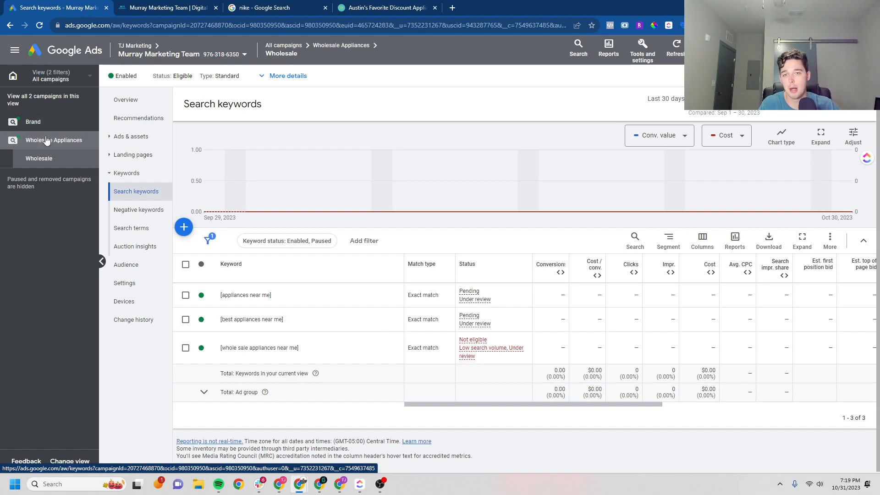
# Create a new ad group in Wholesale Appliances named 'Refrigerator'
pyautogui.click(137, 158)
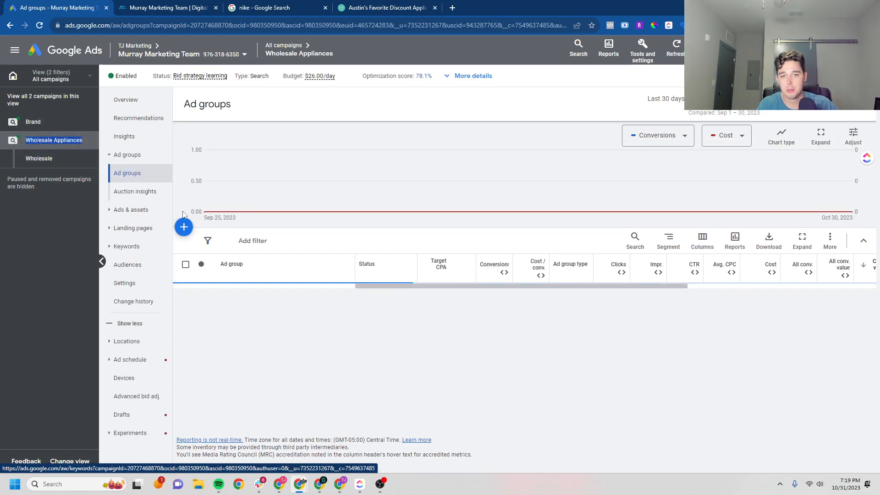
pyautogui.click(183, 227)
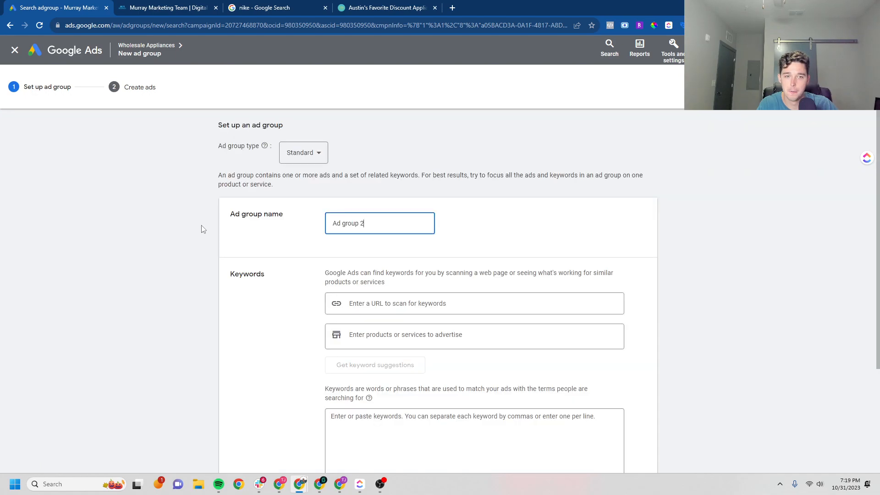
pyautogui.click(303, 153)
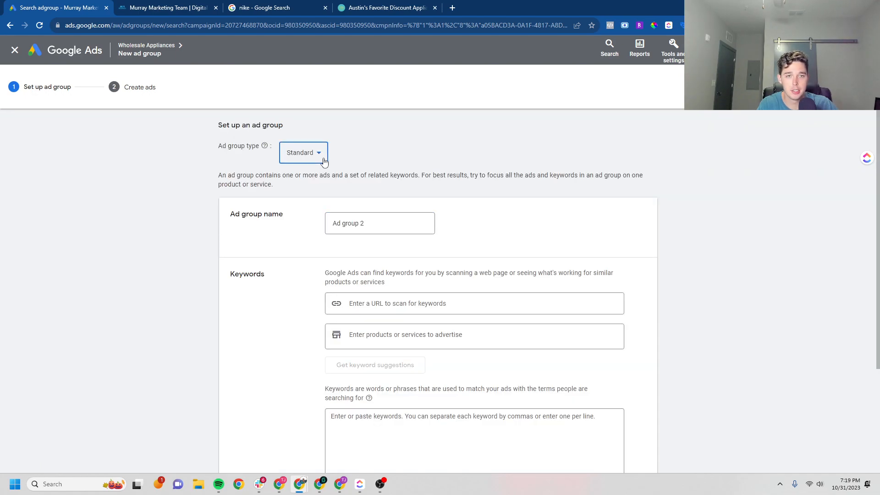
pyautogui.tripleClick(362, 223)
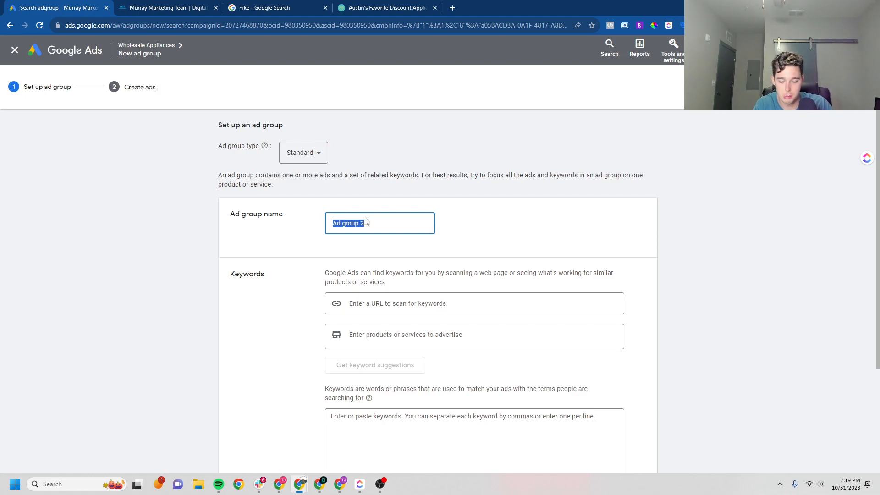
pyautogui.write('Refrigerator')
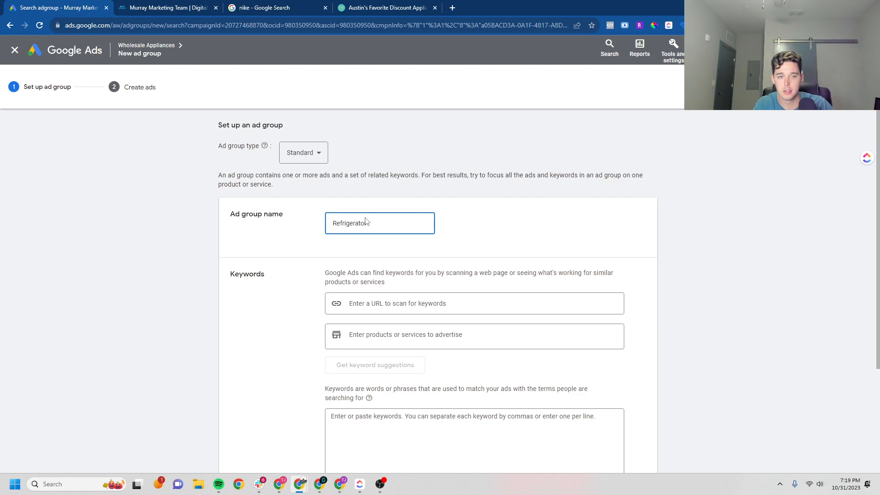
pyautogui.click(367, 303)
pyautogui.click(310, 291)
pyautogui.scroll(-2, 315, 324)
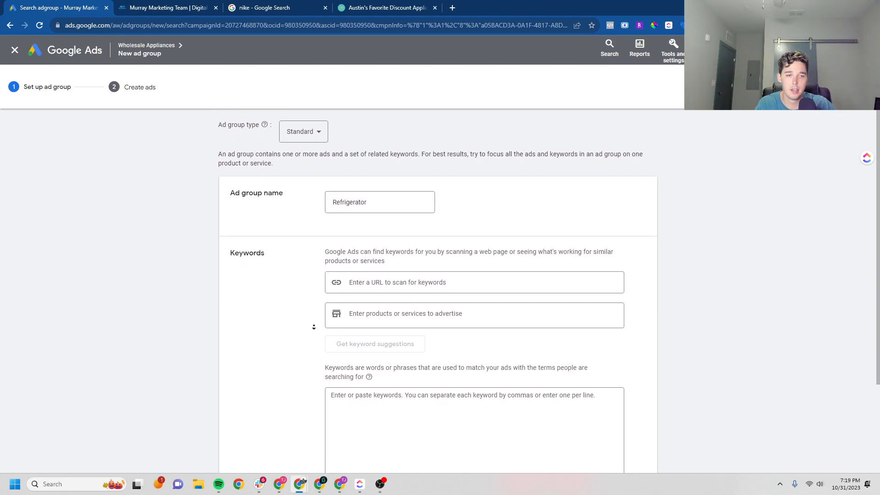
pyautogui.click(375, 222)
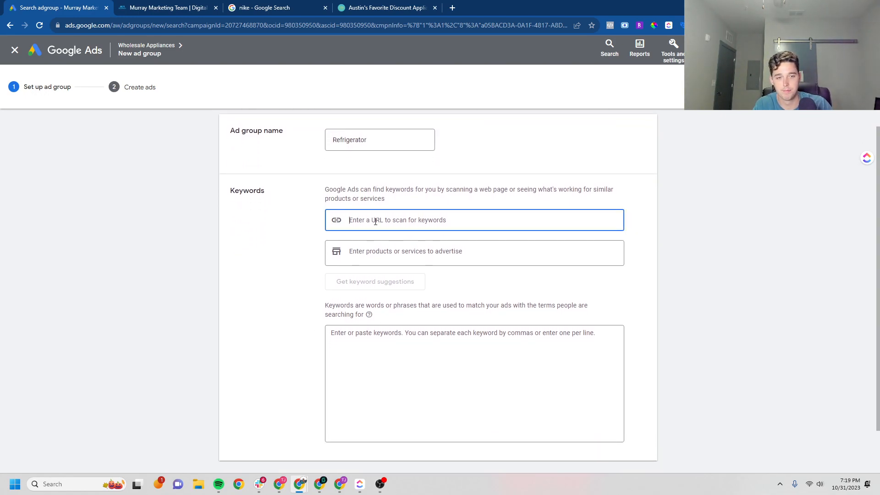
pyautogui.hotkey('ctrl', 'v')
pyautogui.hotkey('ctrl', 'a')
pyautogui.press('BackSpace')
pyautogui.write('www')
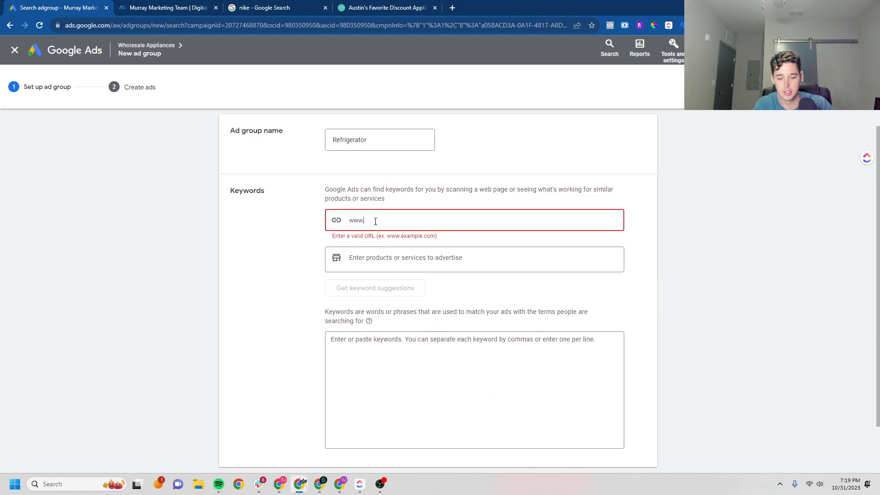
pyautogui.write('.murraymarketingteam.com')
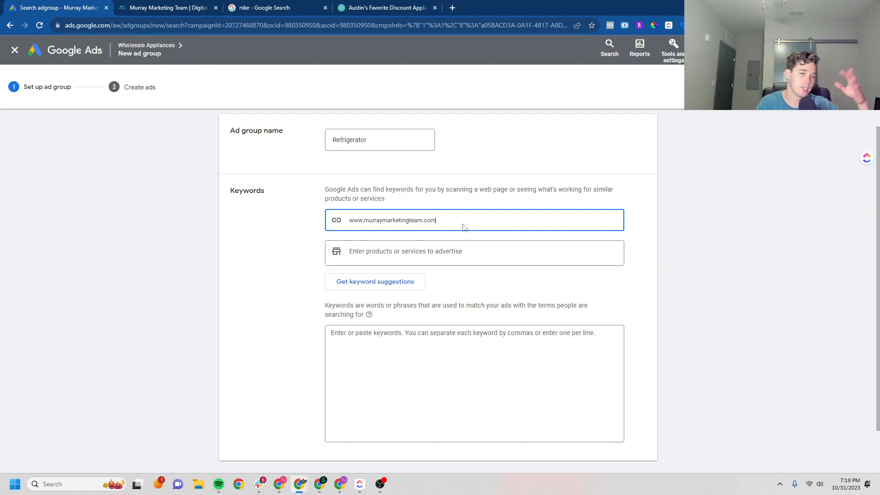
# Add keywords 'wholesale refrigerators' and 'refurbished refrigerators', correcting the spelling, and save the ad group
pyautogui.click(527, 360)
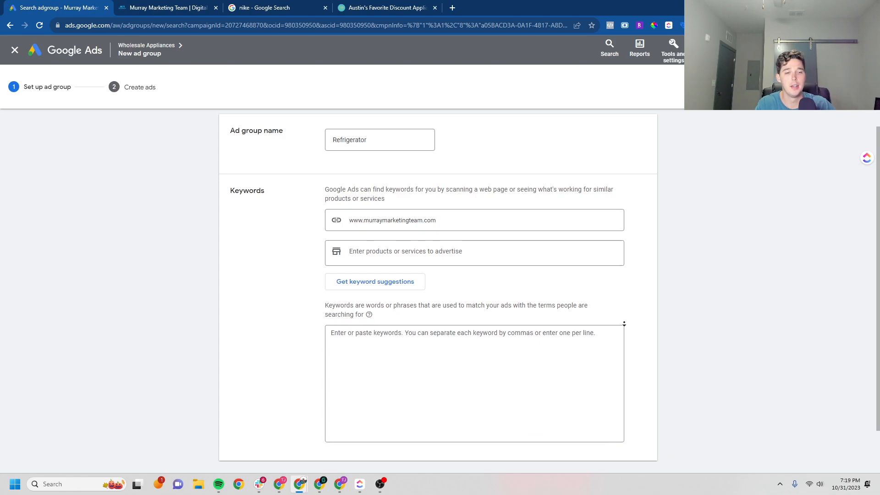
pyautogui.scroll(-2, 471, 303)
pyautogui.write('r')
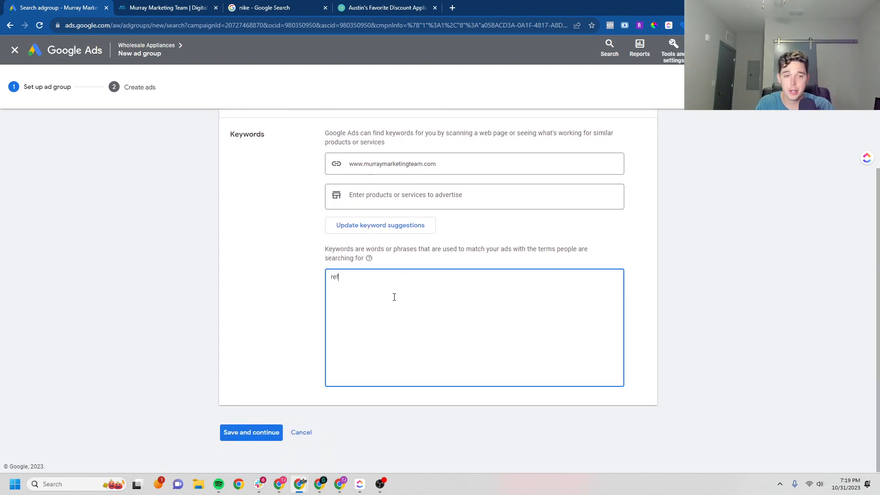
pyautogui.press('BackSpace')
pyautogui.write('wholesale')
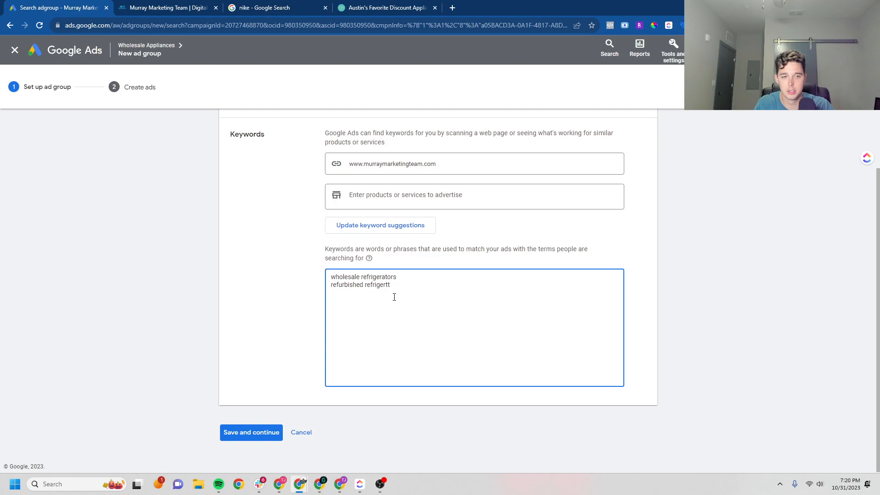
pyautogui.write('s')
pyautogui.rightClick(381, 281)
pyautogui.click(408, 290)
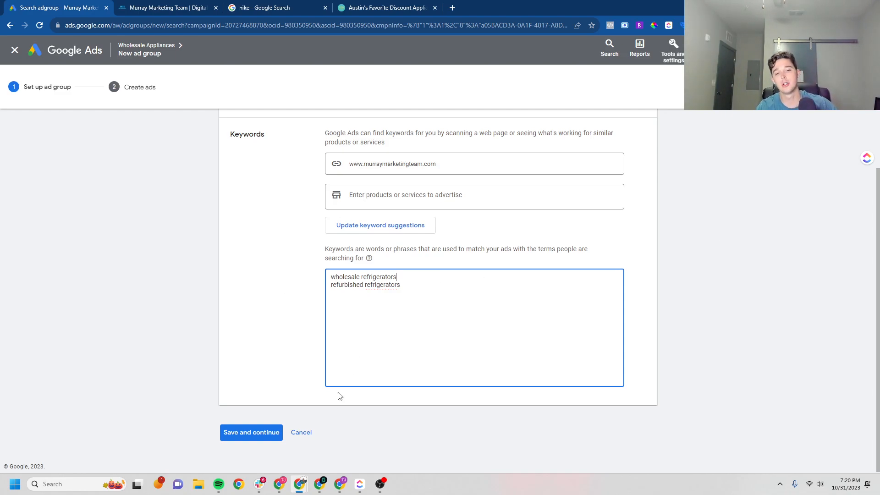
pyautogui.click(252, 435)
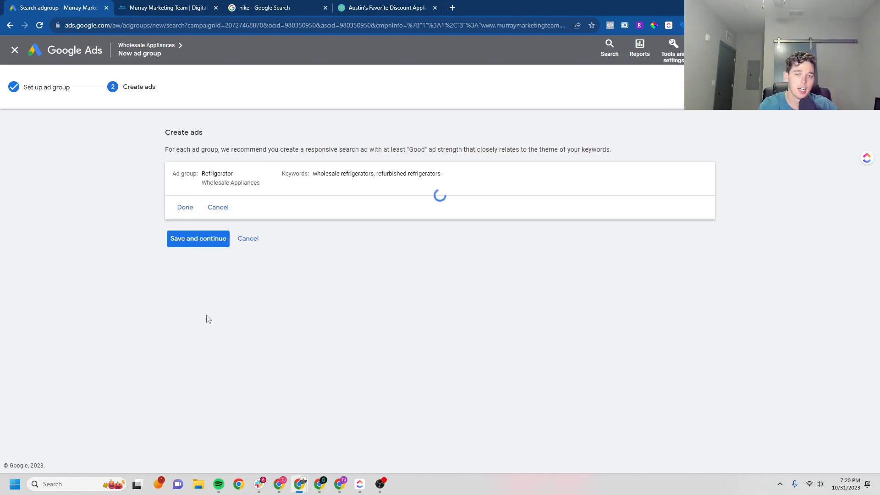
# Review the prefilled responsive search ad and accept it with Save and continue
pyautogui.middleClick(90, 200)
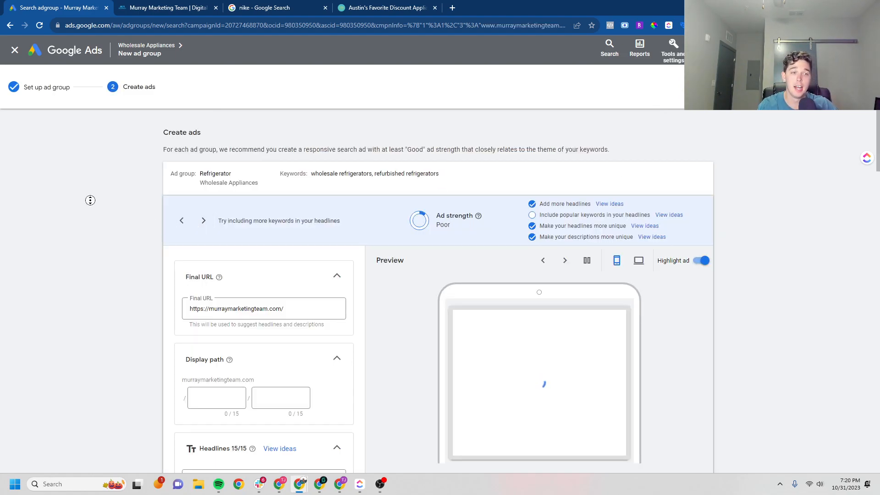
pyautogui.scroll(-2, 100, 229)
pyautogui.scroll(-10, 103, 210)
pyautogui.scroll(1, 112, 179)
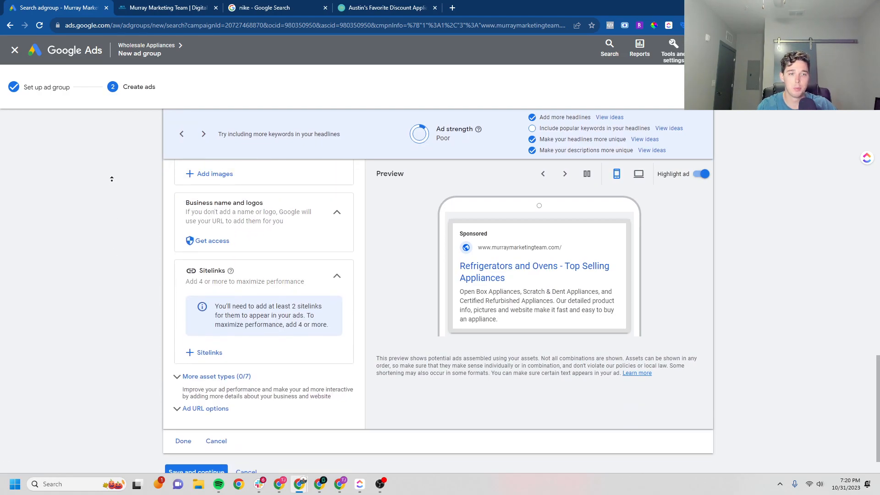
pyautogui.scroll(7, 112, 179)
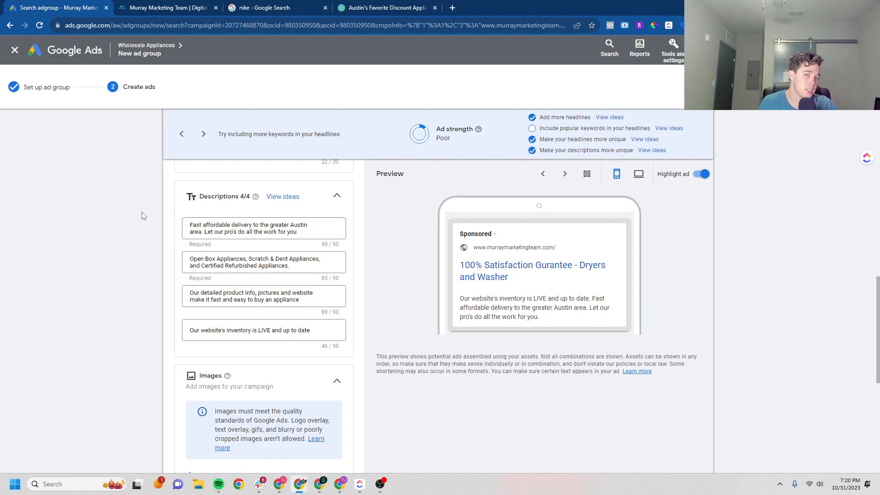
pyautogui.scroll(-10, 130, 252)
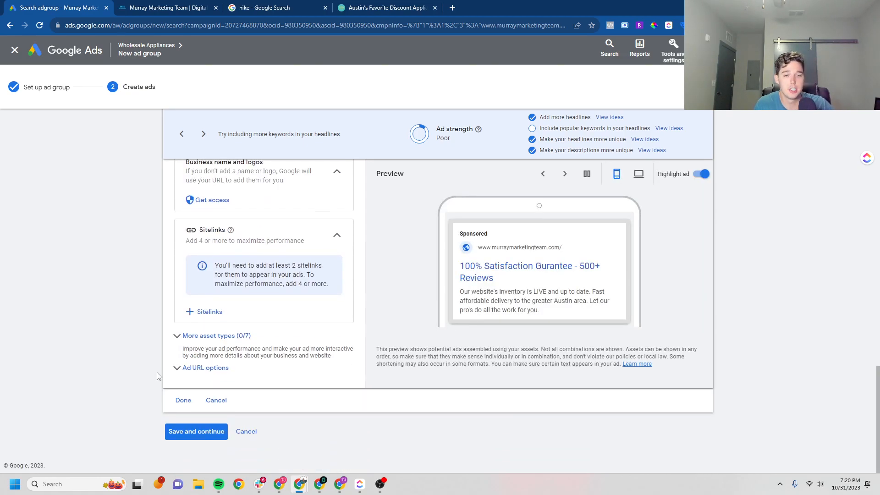
pyautogui.click(194, 430)
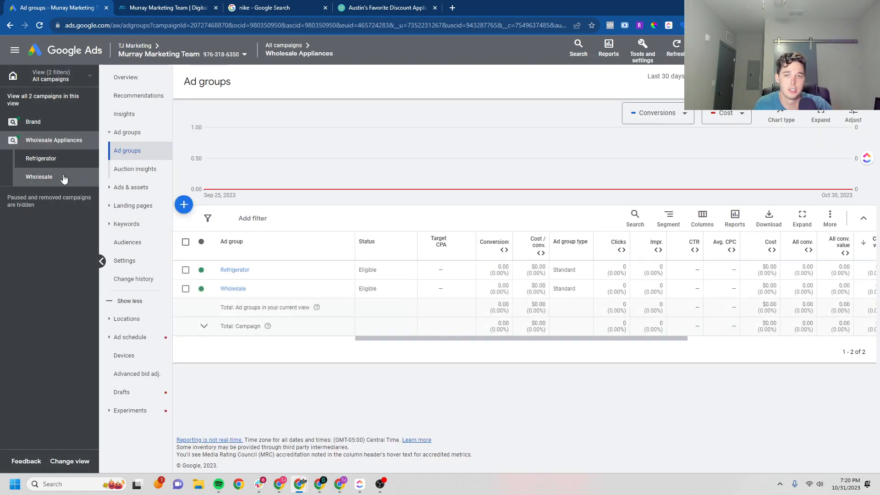
# Set Refrigerator keywords 'refurbished refrigerators' and 'wholesale refrigerators' to Exact match
pyautogui.click(59, 164)
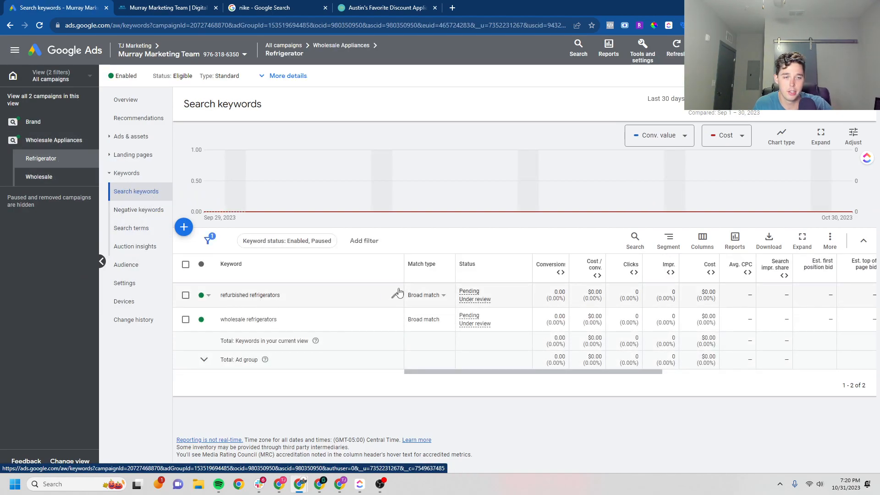
pyautogui.click(422, 295)
pyautogui.click(437, 339)
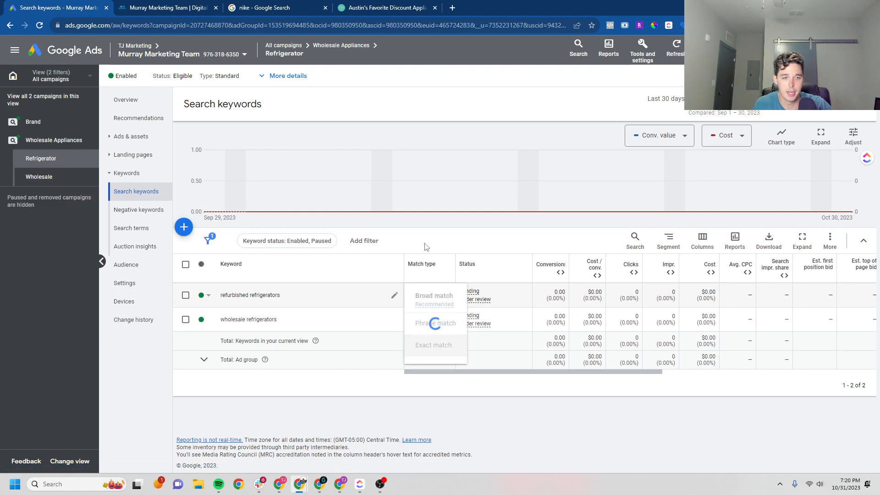
pyautogui.click(420, 319)
pyautogui.click(434, 368)
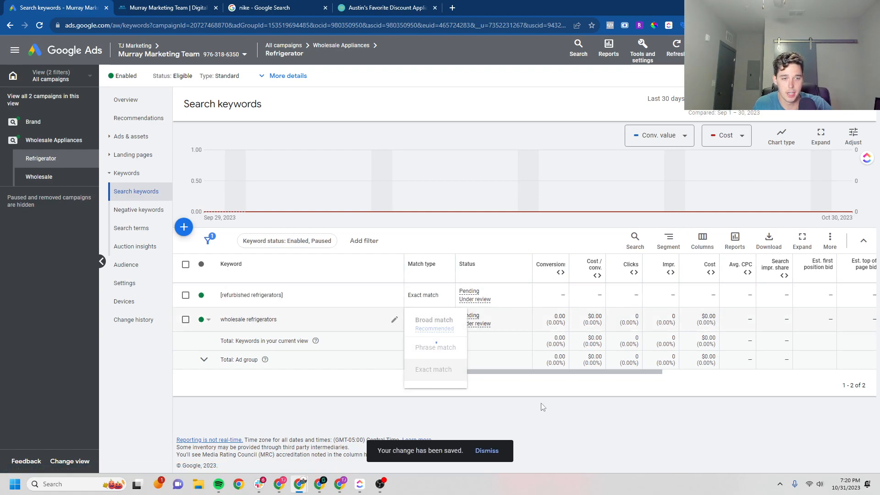